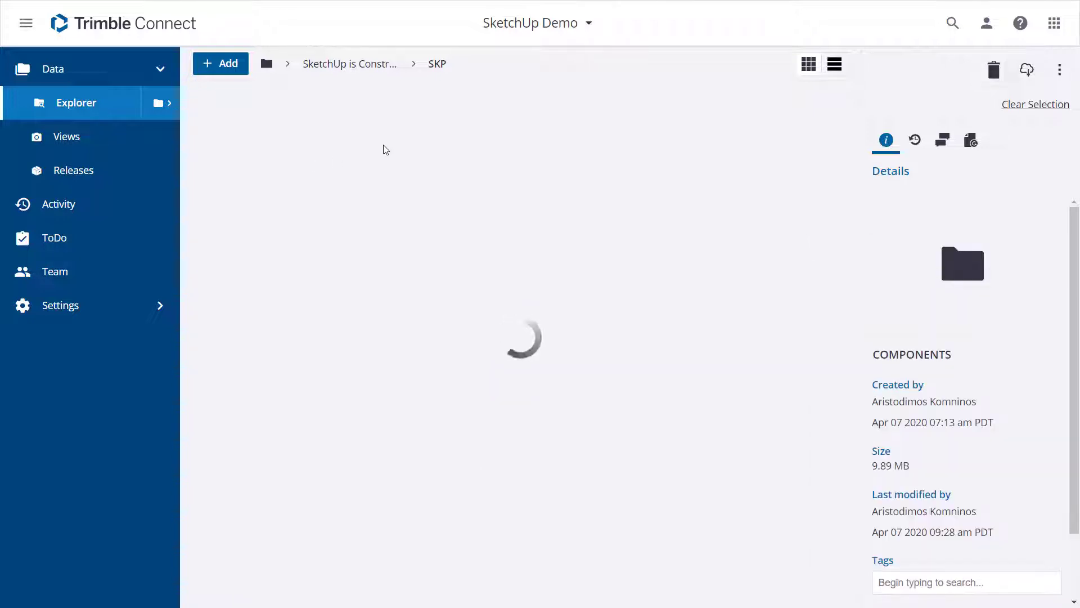
Open the COMPONENTS folder inside SKP and look through its component files.
left_click(365, 131)
left_click(368, 113)
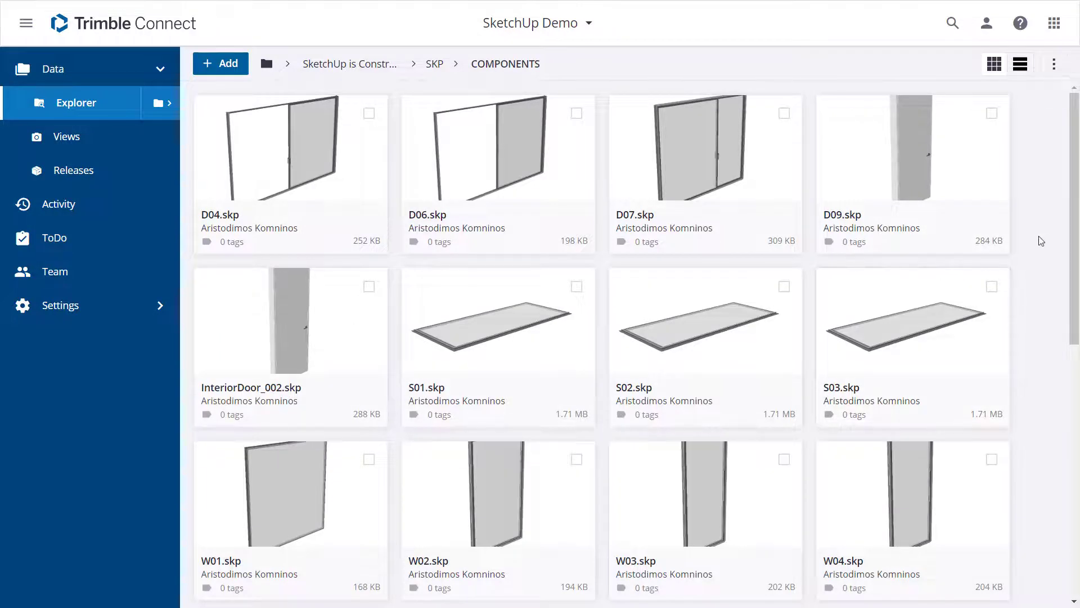
scroll(1020, 254, "down", 7)
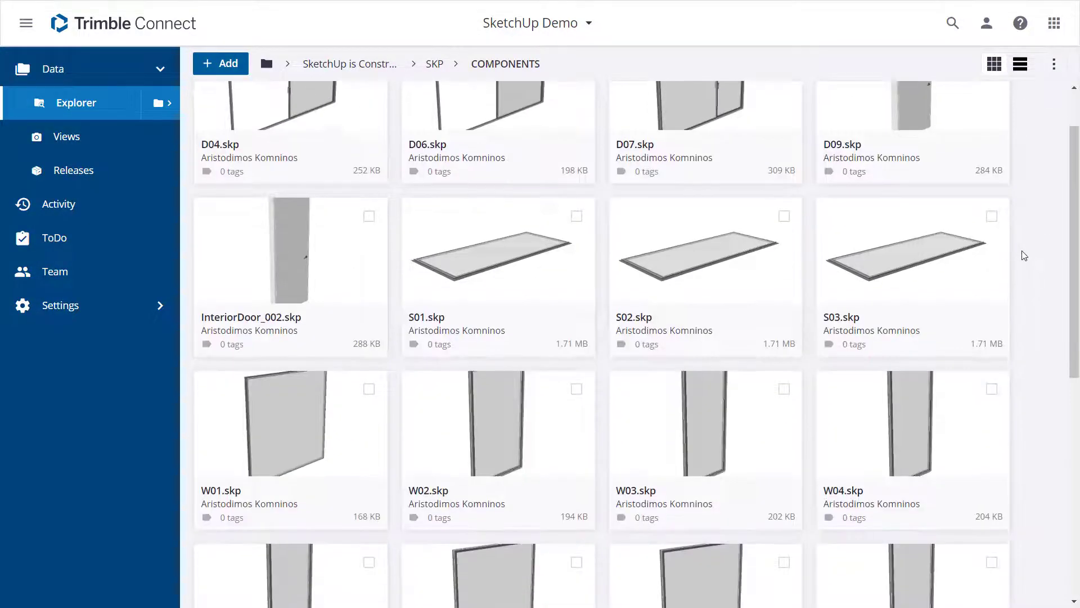
scroll(1024, 255, "down", 2)
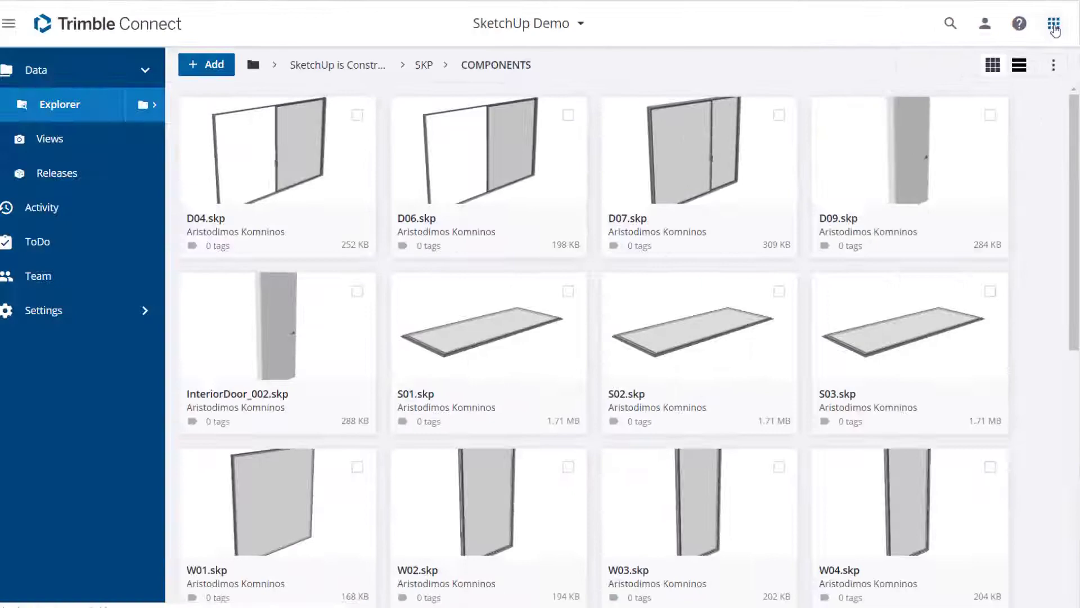
Download the 64-bit Windows installer of Trimble Connect Sync from the Trimble Connect apps page.
left_click(1005, 68)
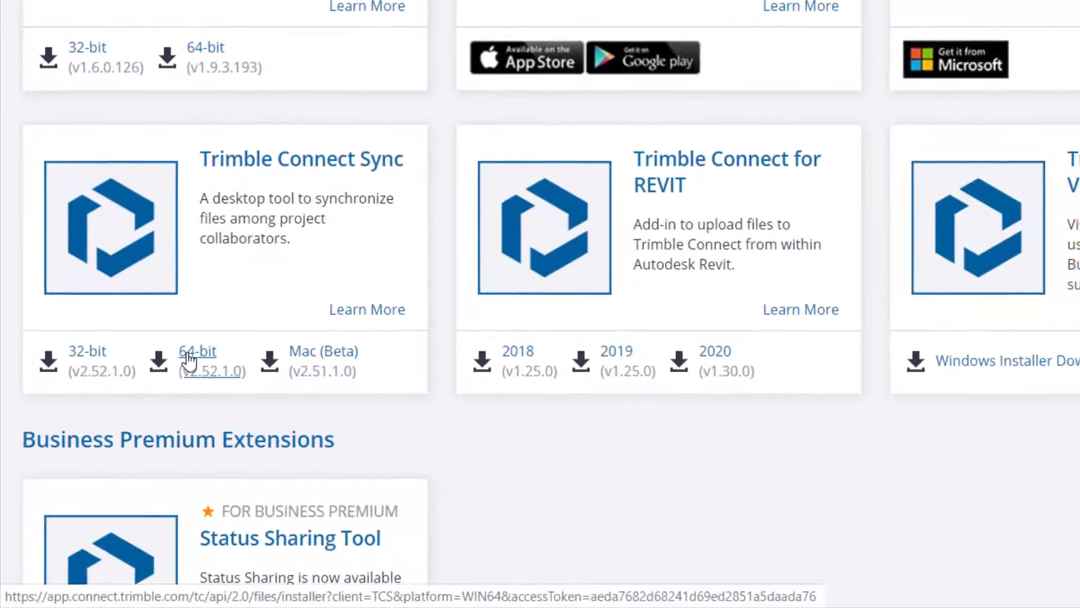
left_click(188, 354)
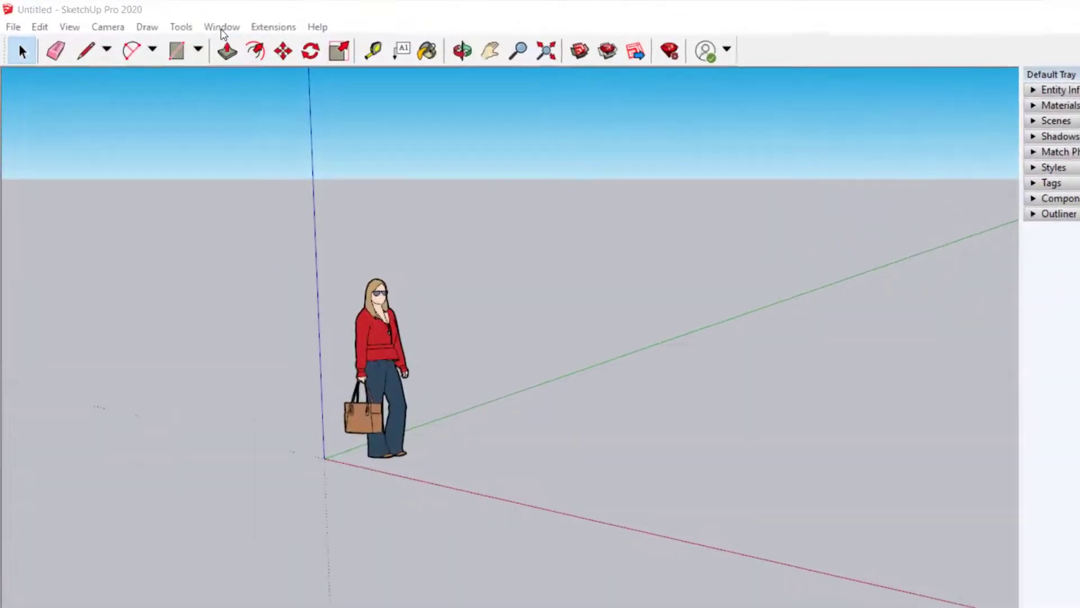
Switch to SketchUp and open the Components file location from the preferences in Windows Explorer.
left_click(191, 23)
left_click(361, 197)
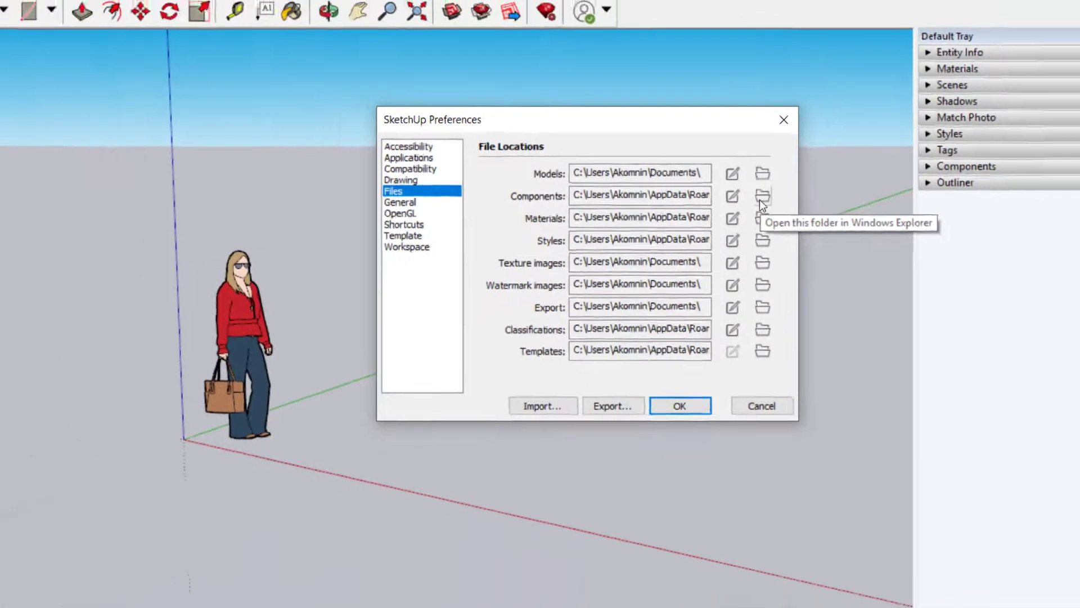
left_click(762, 197)
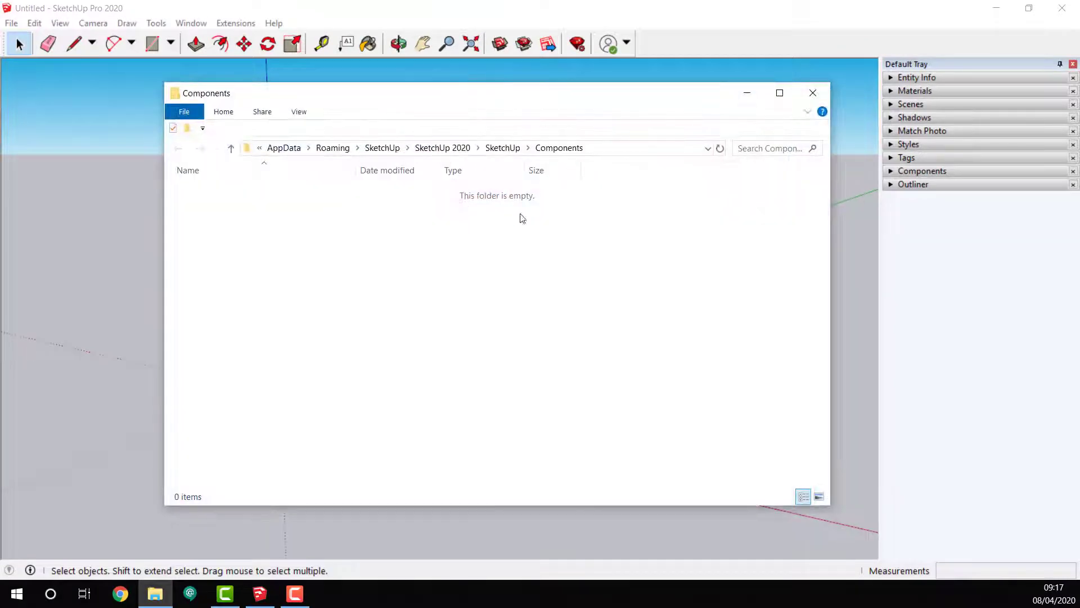
Create a new folder named Shared Library inside the Components folder.
right_click(405, 253)
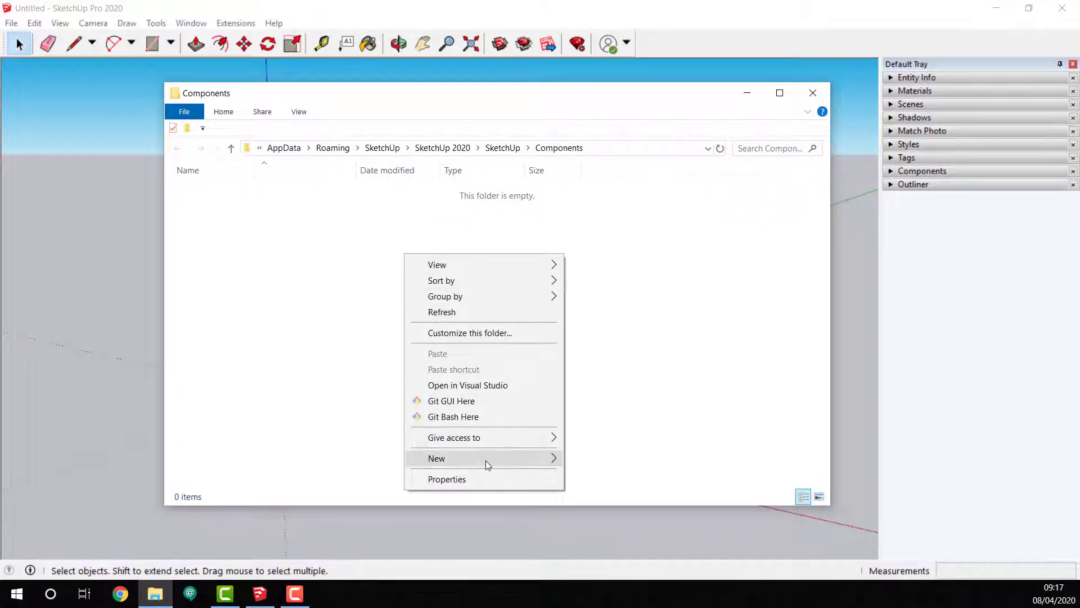
mouse_move(485, 461)
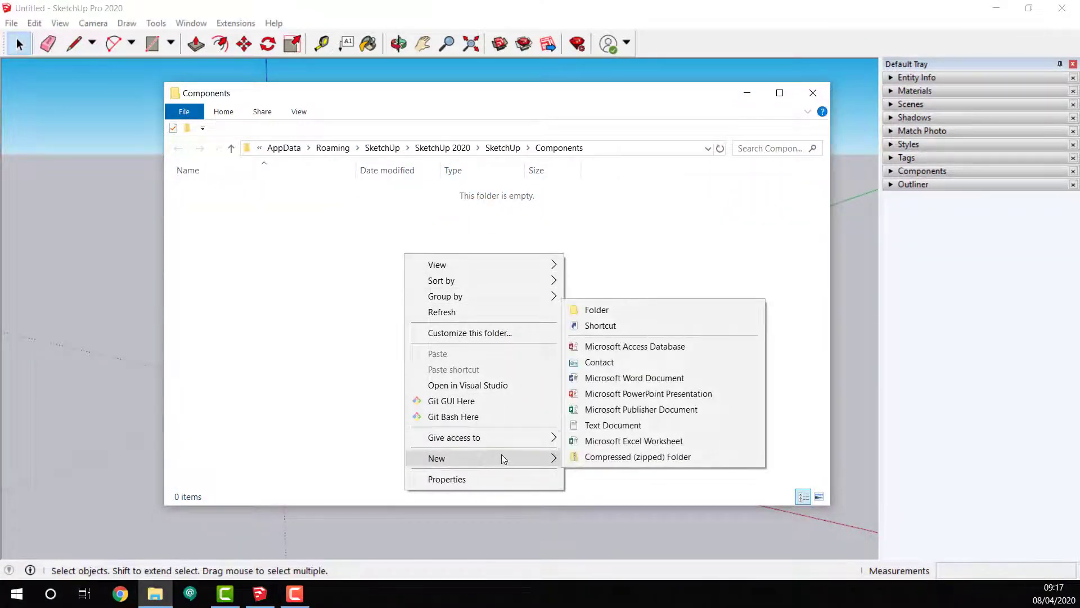
left_click(601, 315)
type("Shared Library")
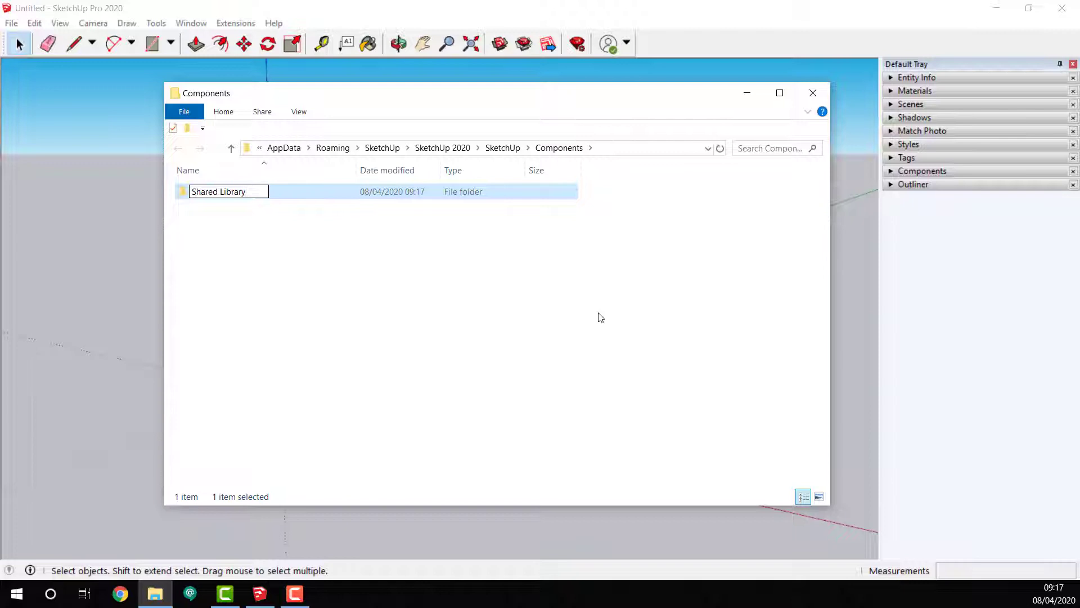
key("Return")
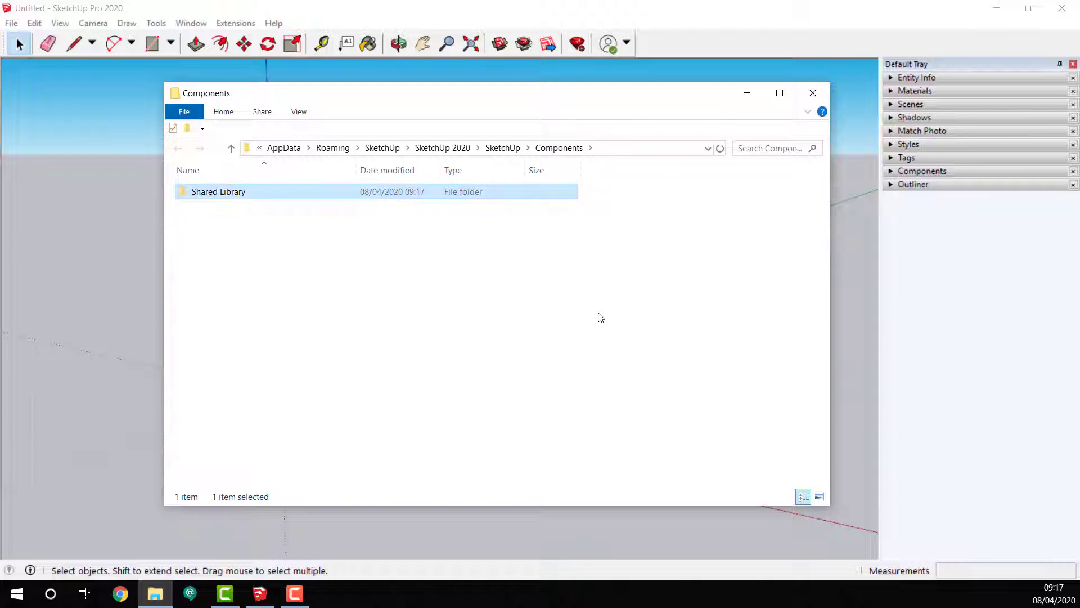
Copy the full path of the Shared Library folder, then close the Explorer window and SketchUp Preferences.
double_click(304, 194)
left_click(666, 149)
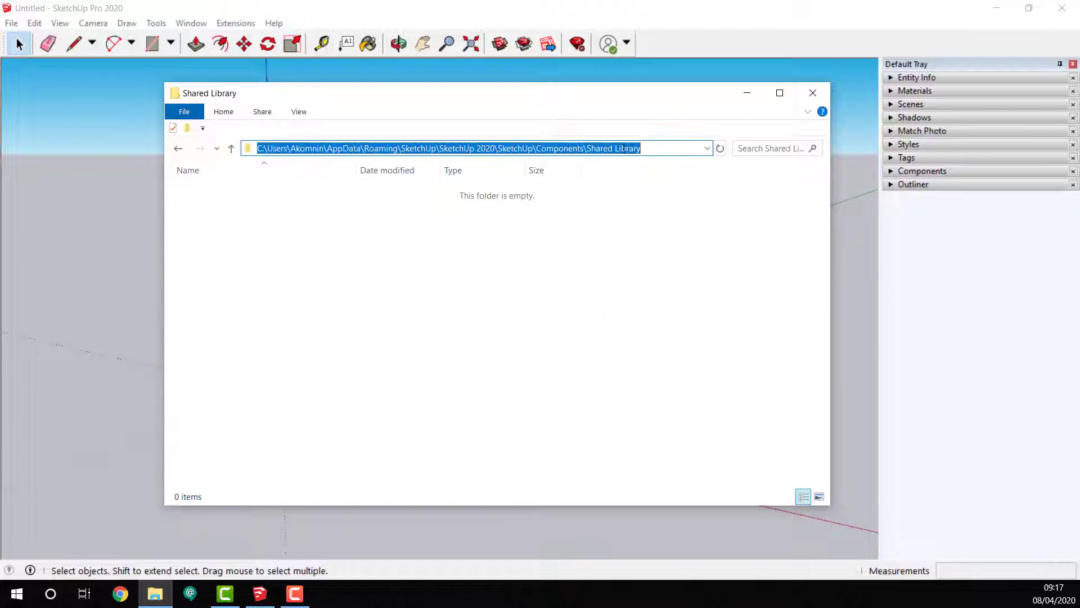
right_click(623, 148)
left_click(656, 187)
left_click(662, 198)
left_click(813, 93)
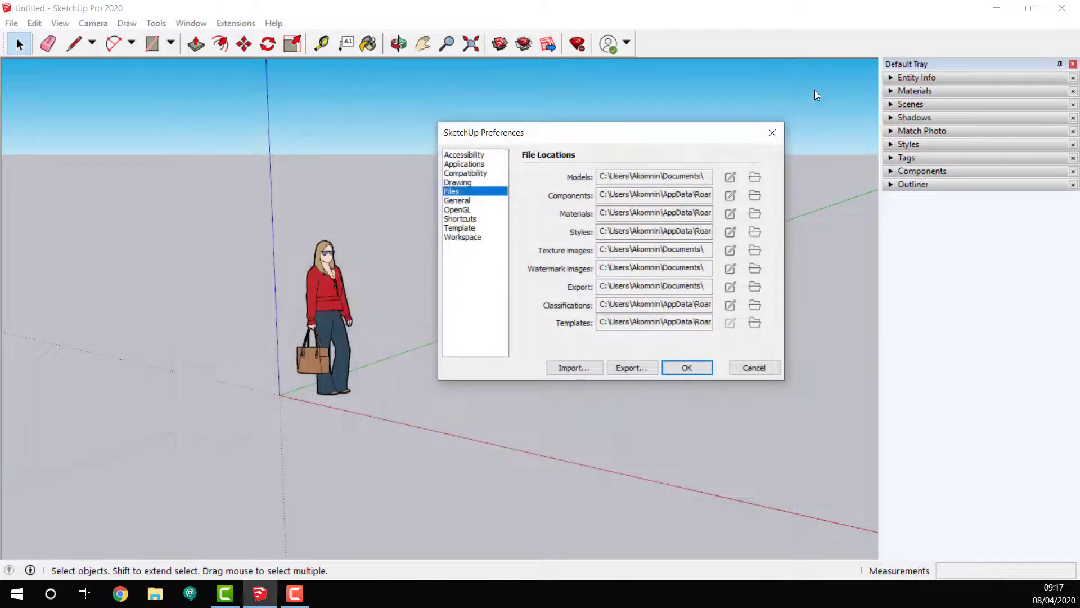
left_click(773, 133)
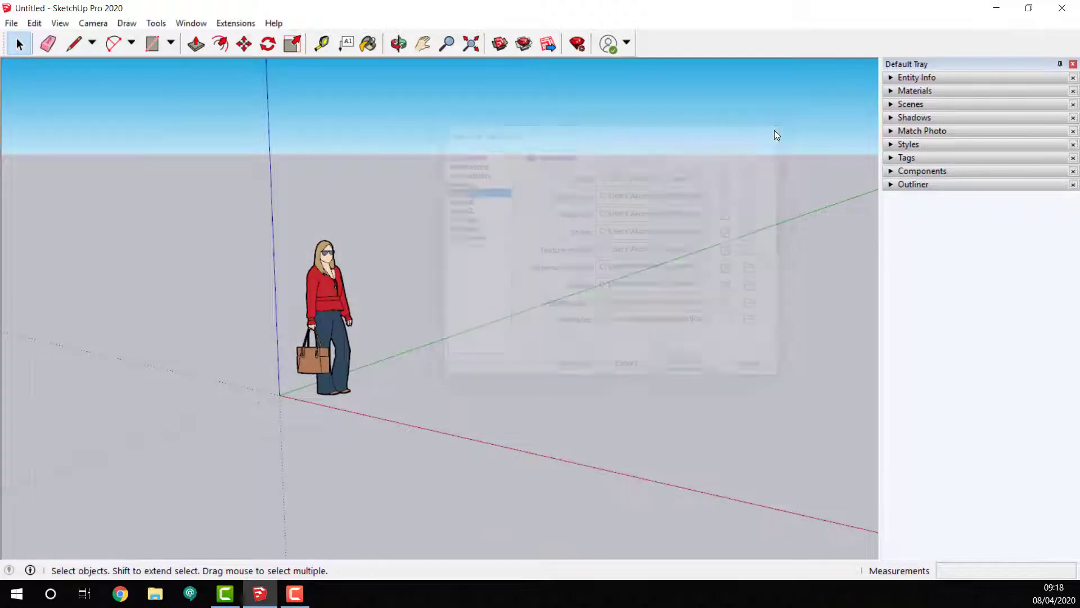
Launch Trimble Connect Sync x64 and open the SketchUp Demo project's existing sync schedule for editing.
left_click(50, 593)
type("sync")
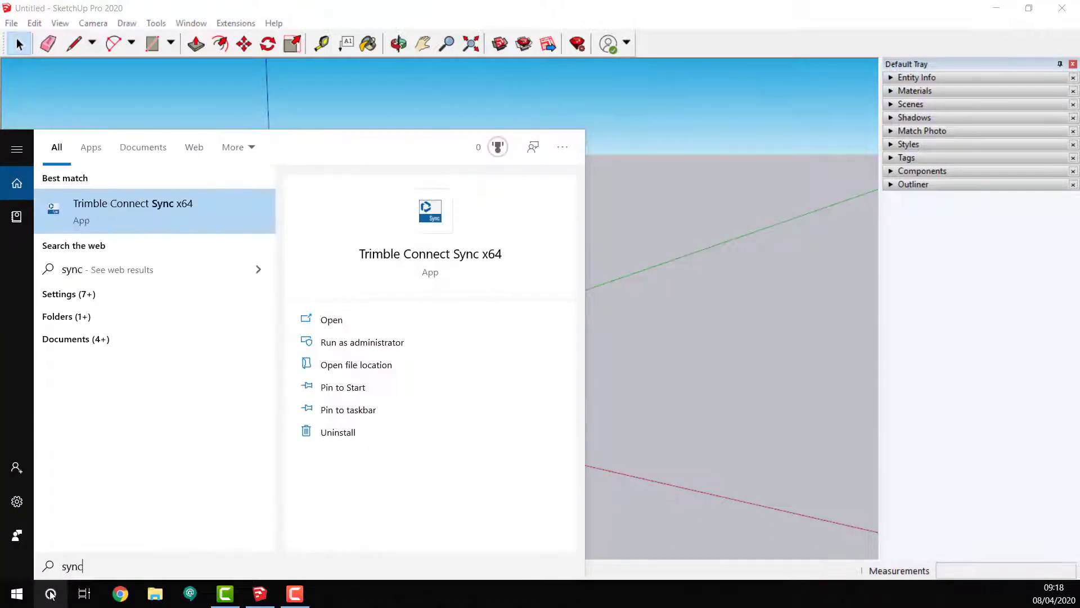
left_click(126, 213)
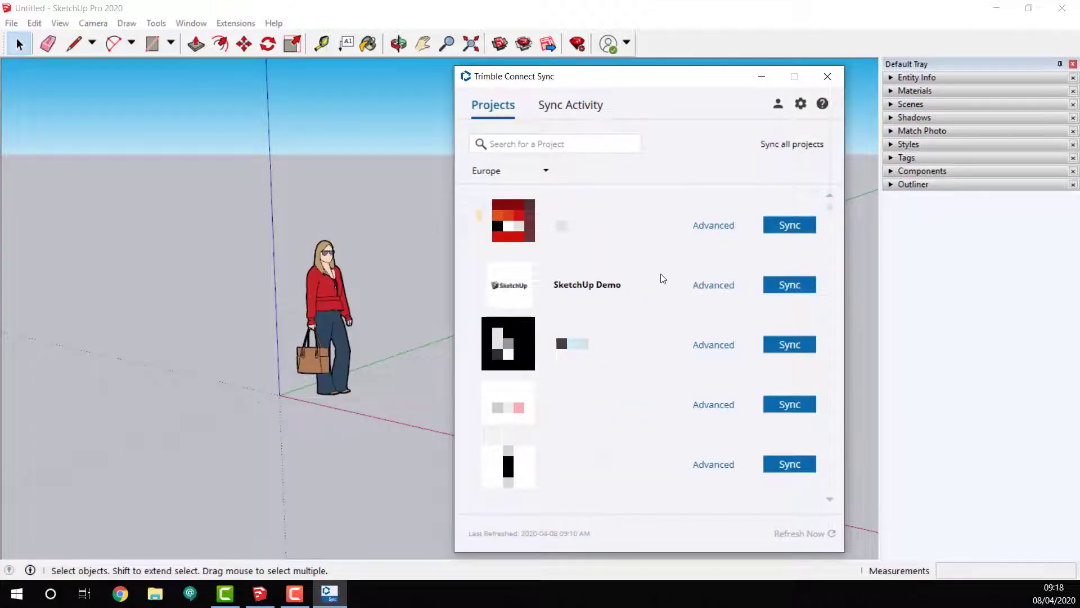
left_click(713, 286)
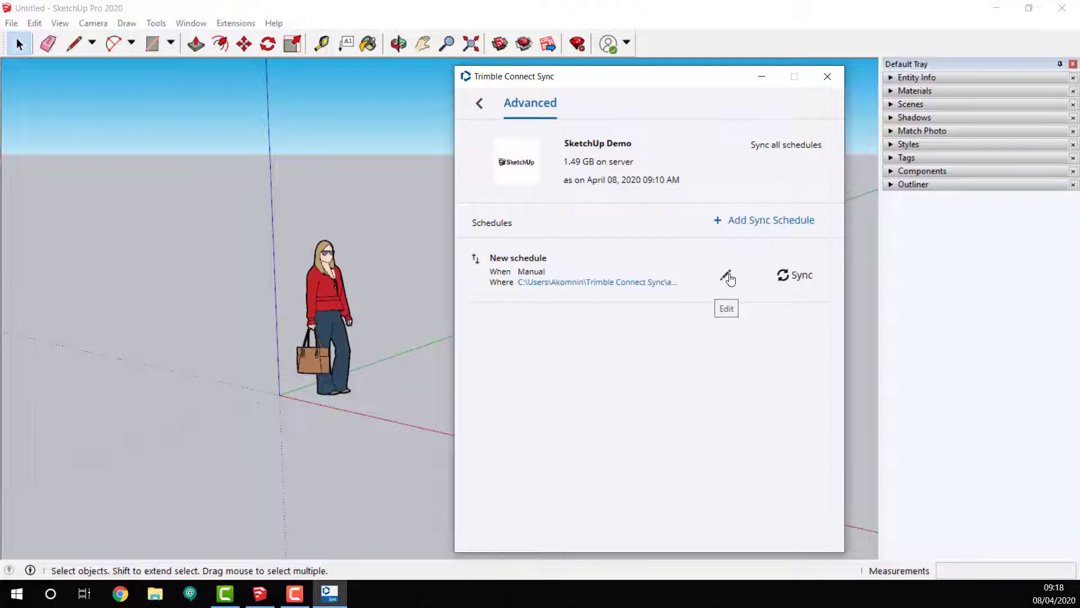
left_click(727, 277)
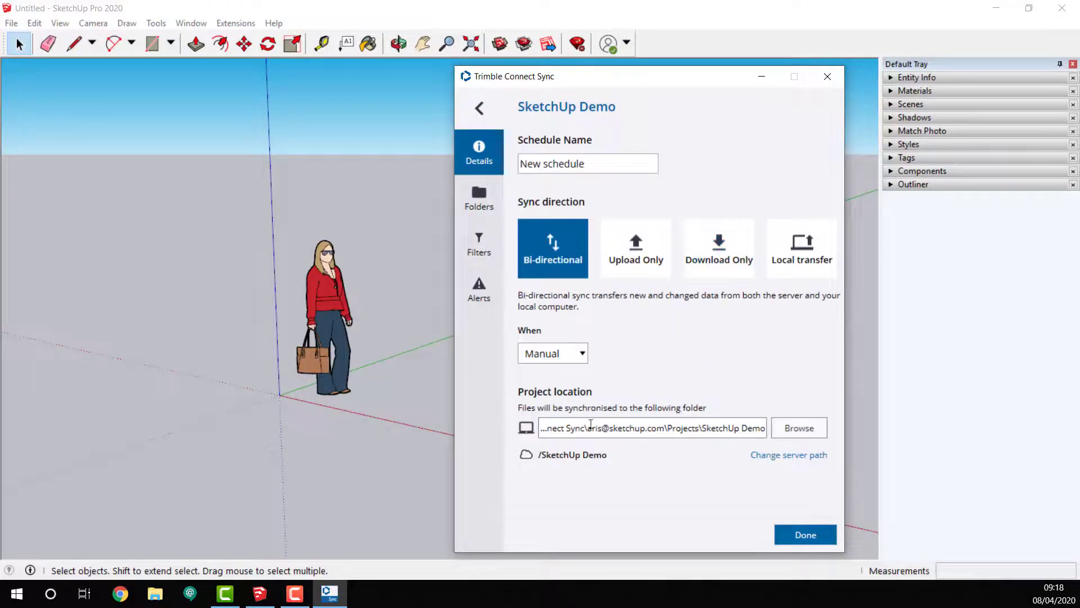
Replace the schedule's local project location with the copied path of the Shared Library folder.
left_click(688, 429)
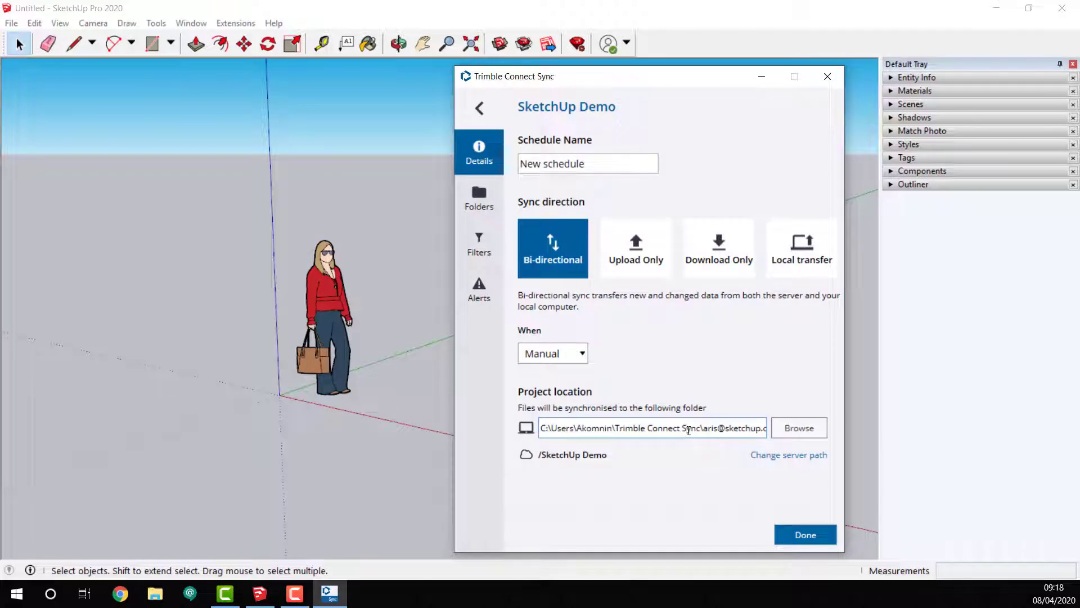
left_click_drag(755, 430, 537, 429)
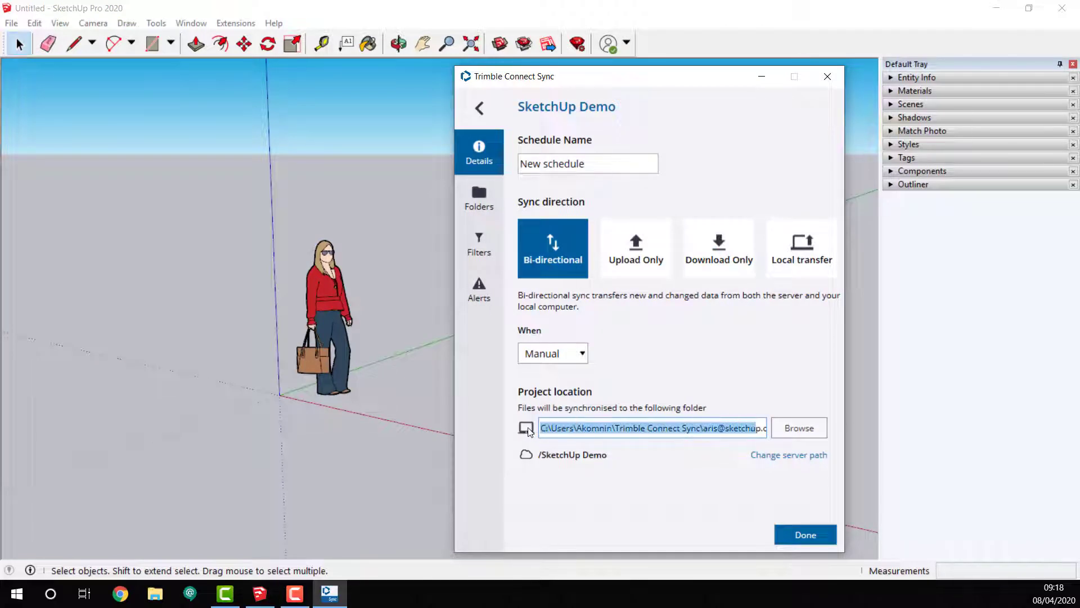
key("BackSpace")
left_click_drag(675, 428, 495, 430)
key("BackSpace")
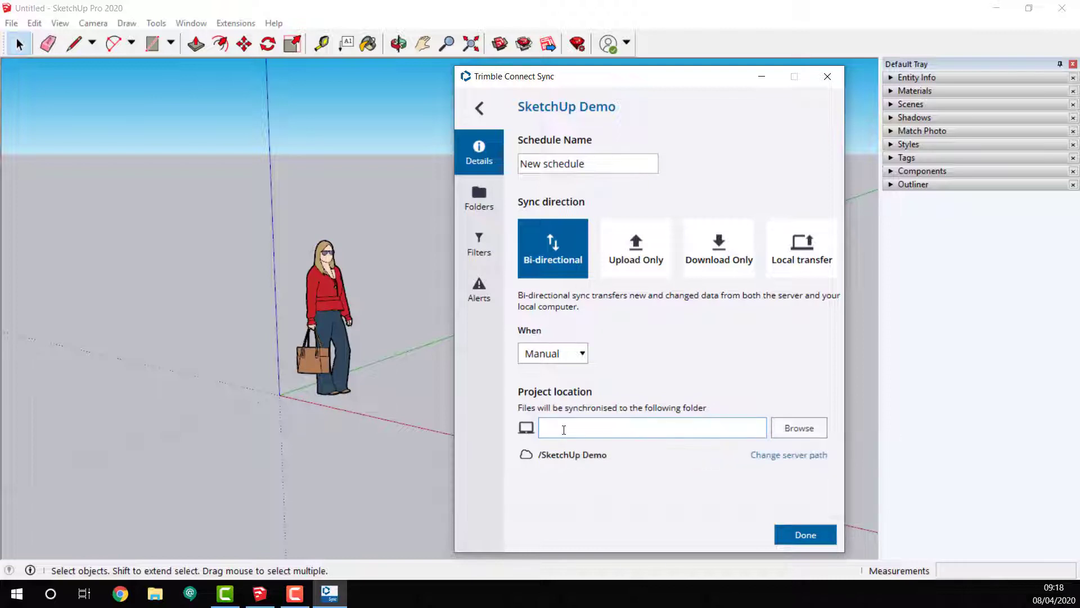
key("ctrl+v")
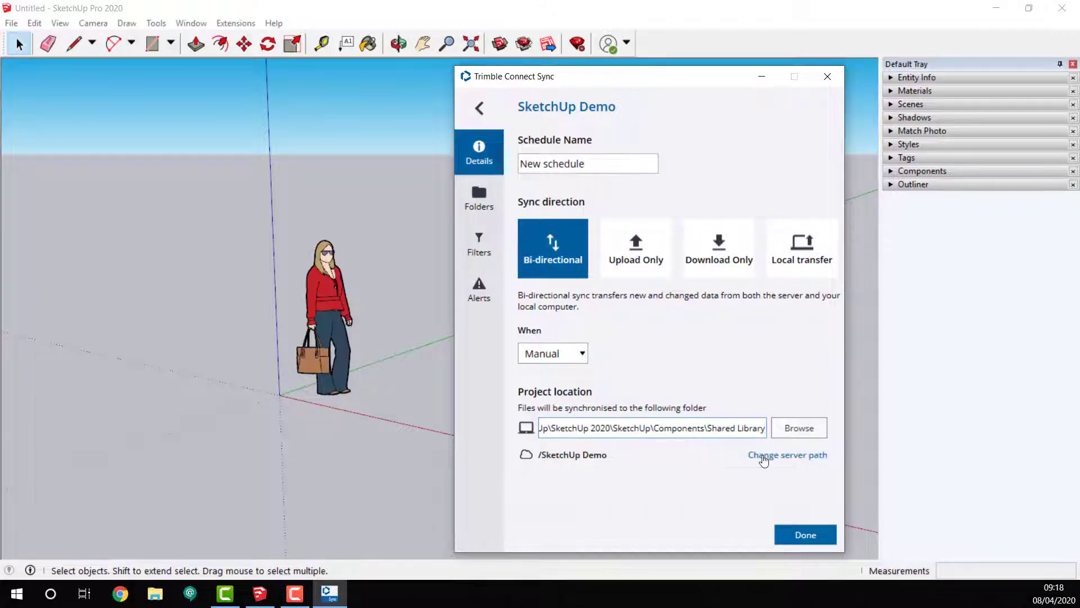
Set the sync root on the server to SketchUp Demo/SketchUp is Constructible Demo/SKP/COMPONENTS.
left_click(763, 457)
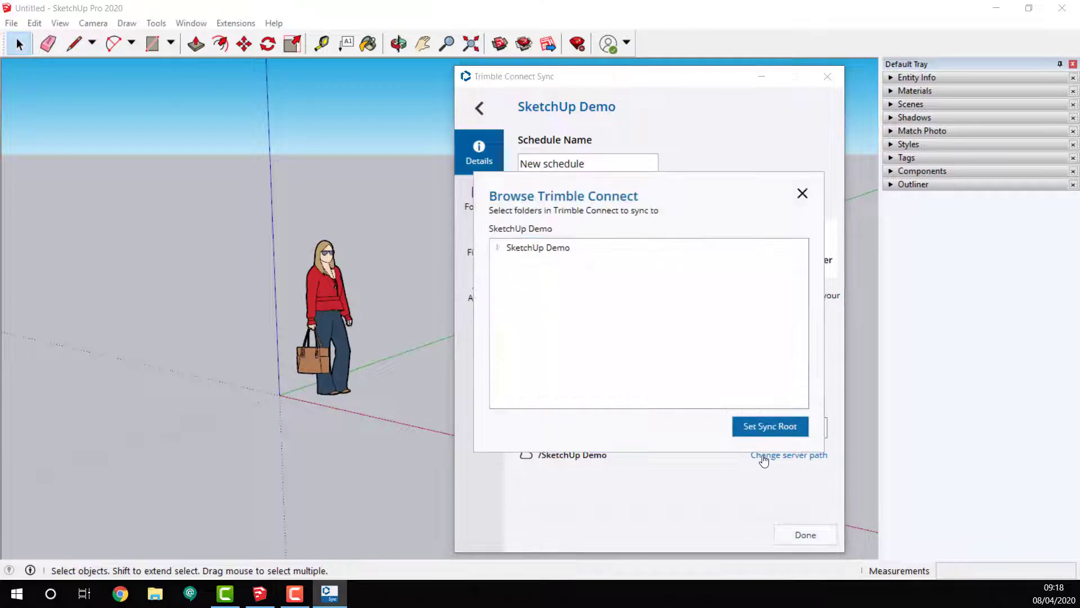
left_click(499, 249)
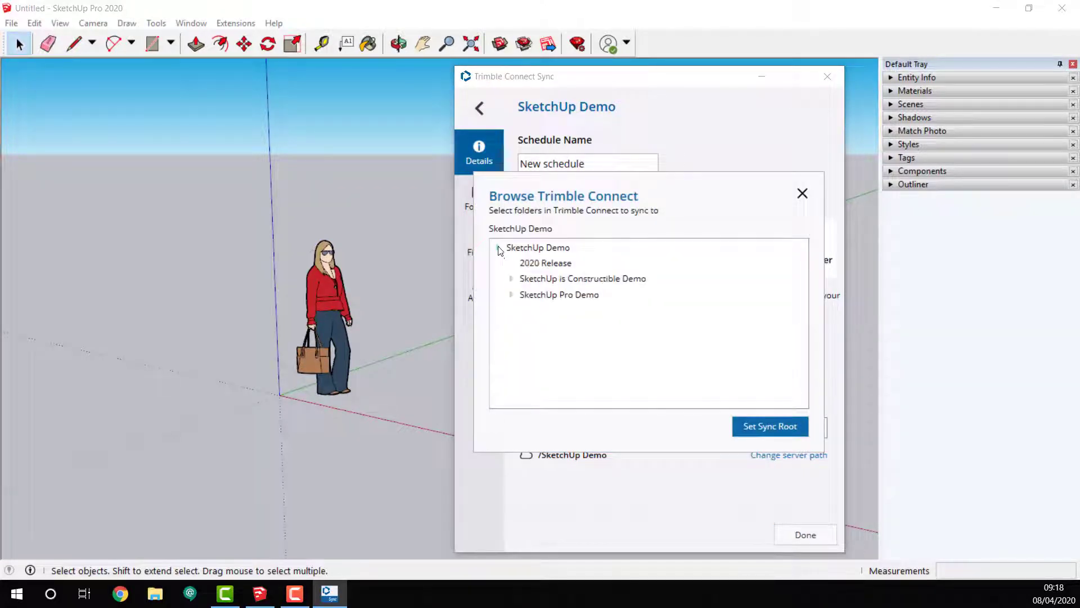
left_click(511, 279)
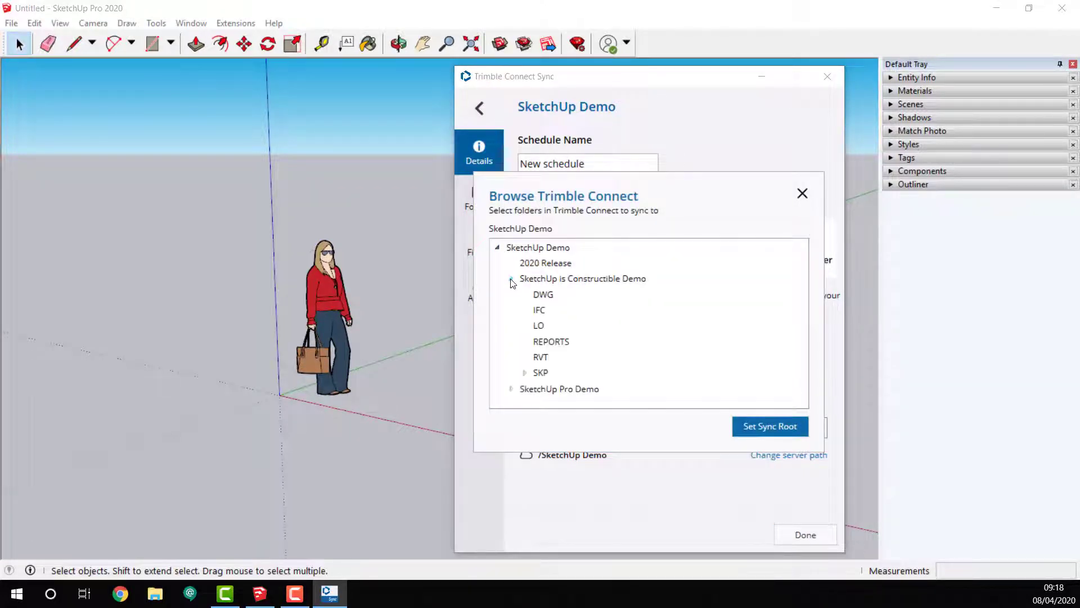
left_click(525, 373)
scroll(562, 360, "down", 1)
left_click(591, 354)
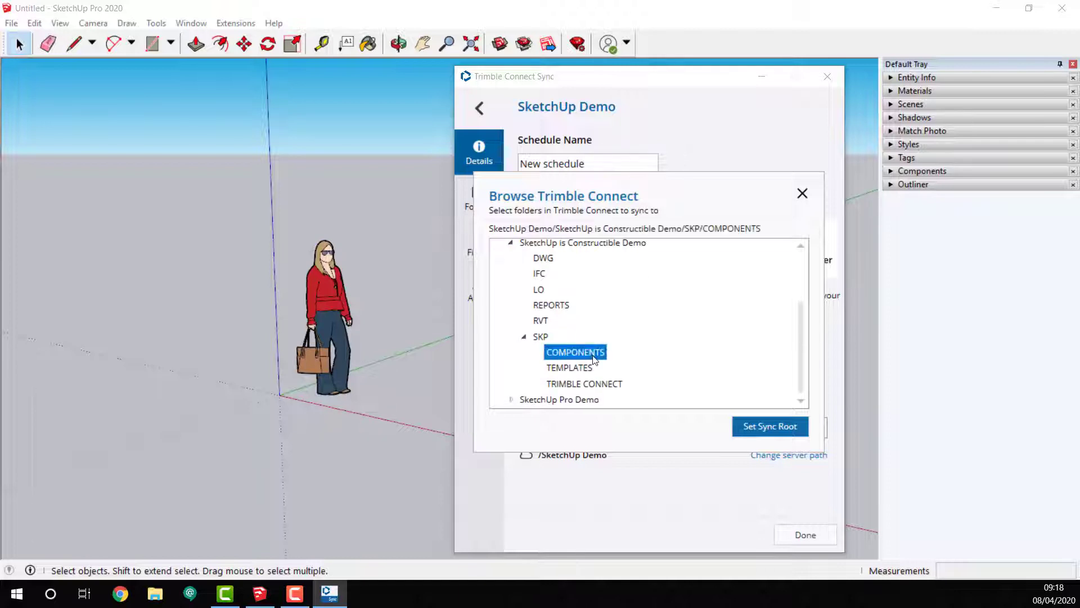
left_click(771, 425)
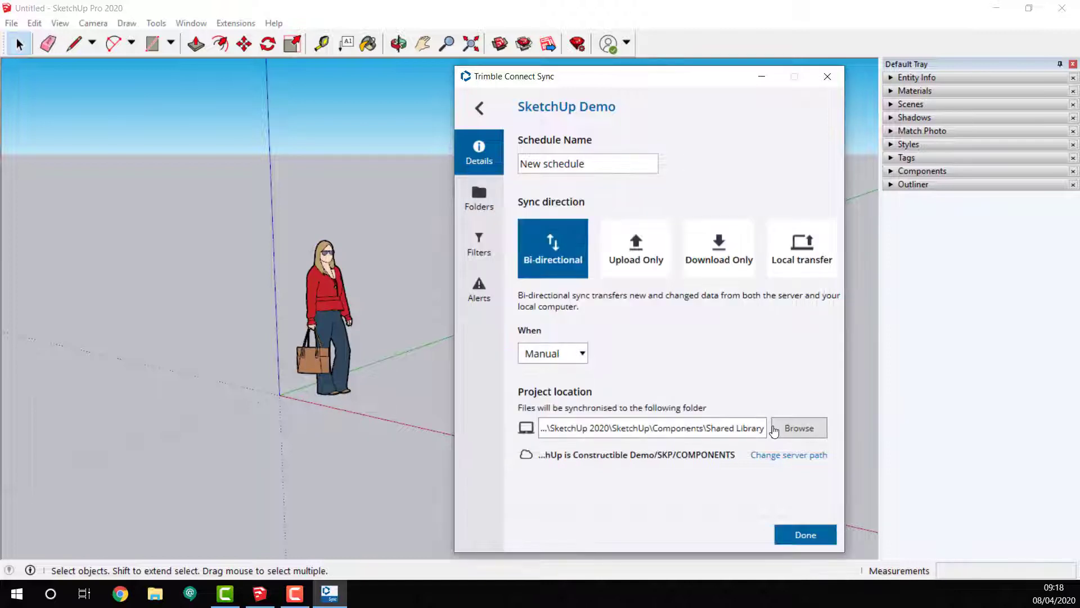
Schedule the sync to run daily at 07:00 AM.
left_click(583, 358)
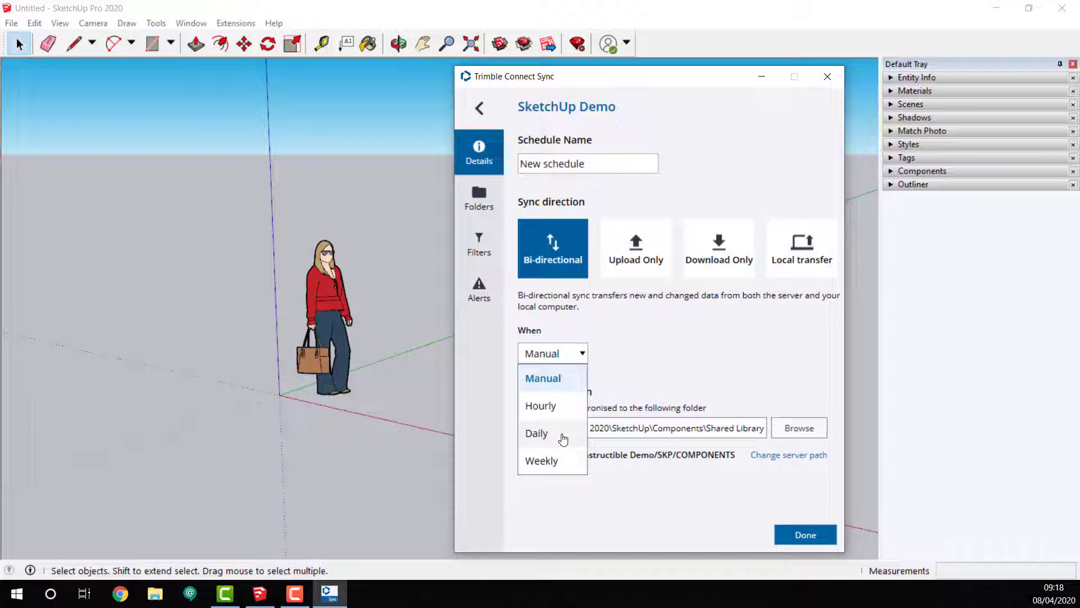
left_click(563, 439)
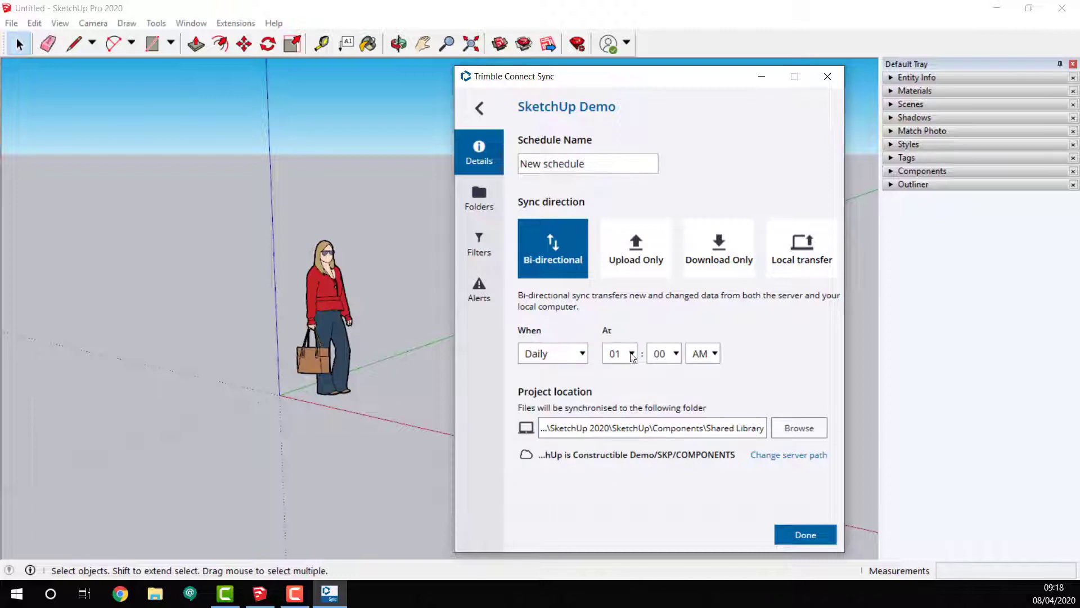
left_click(632, 354)
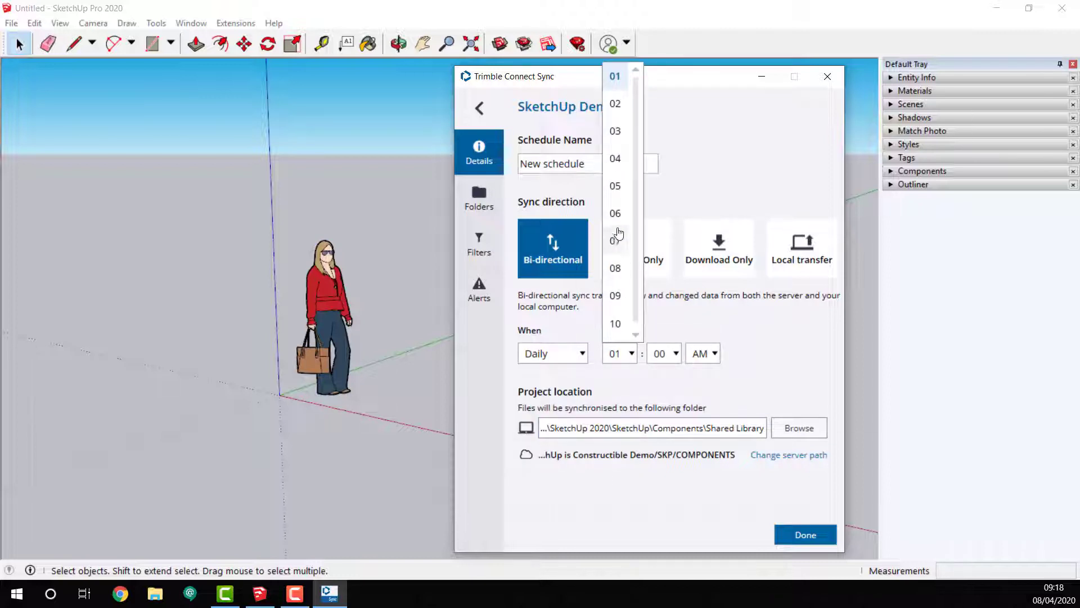
left_click(621, 241)
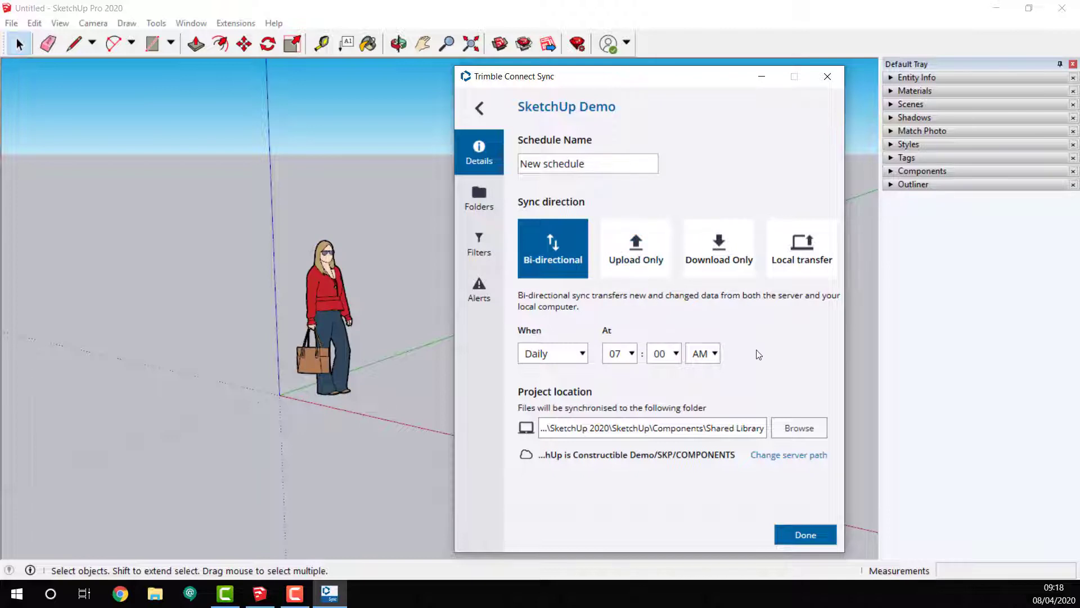
Name the schedule Shared Library Schedule and review which files are selected for syncing.
triple_click(578, 164)
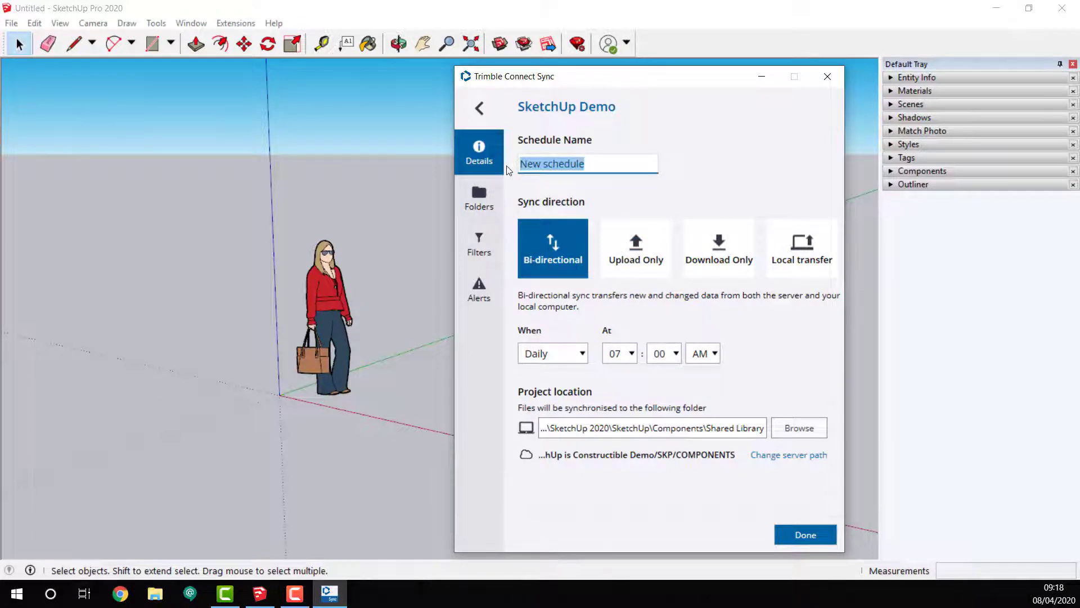
type("Shared")
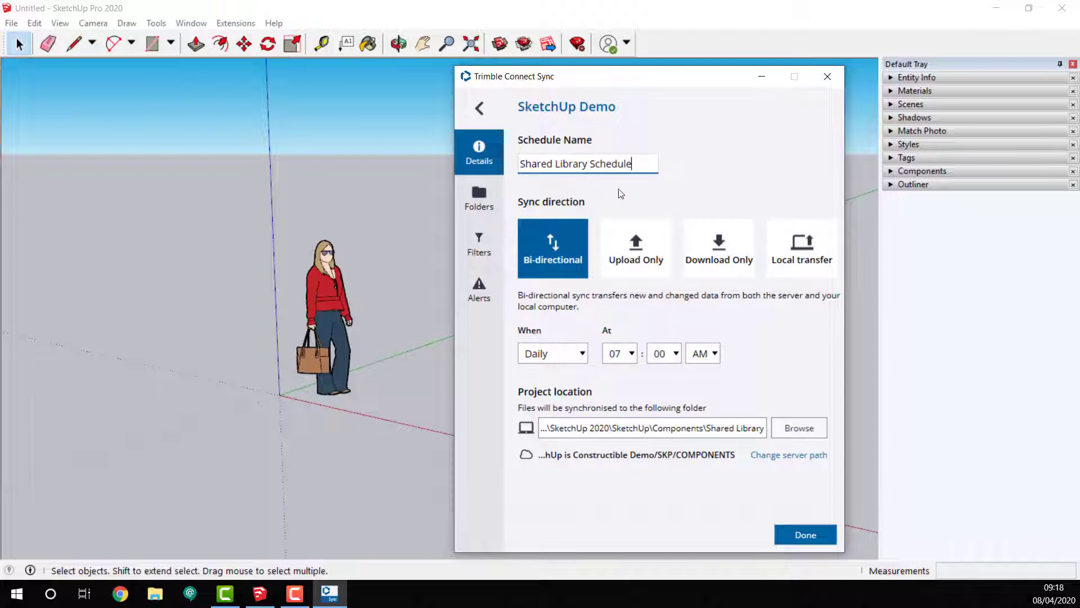
left_click(494, 205)
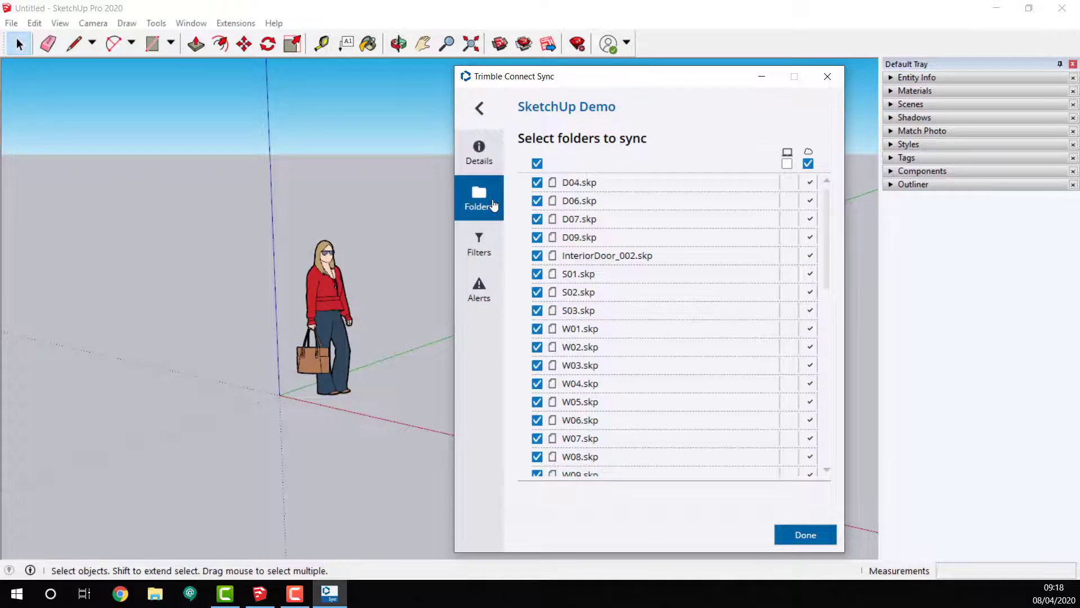
left_click(483, 157)
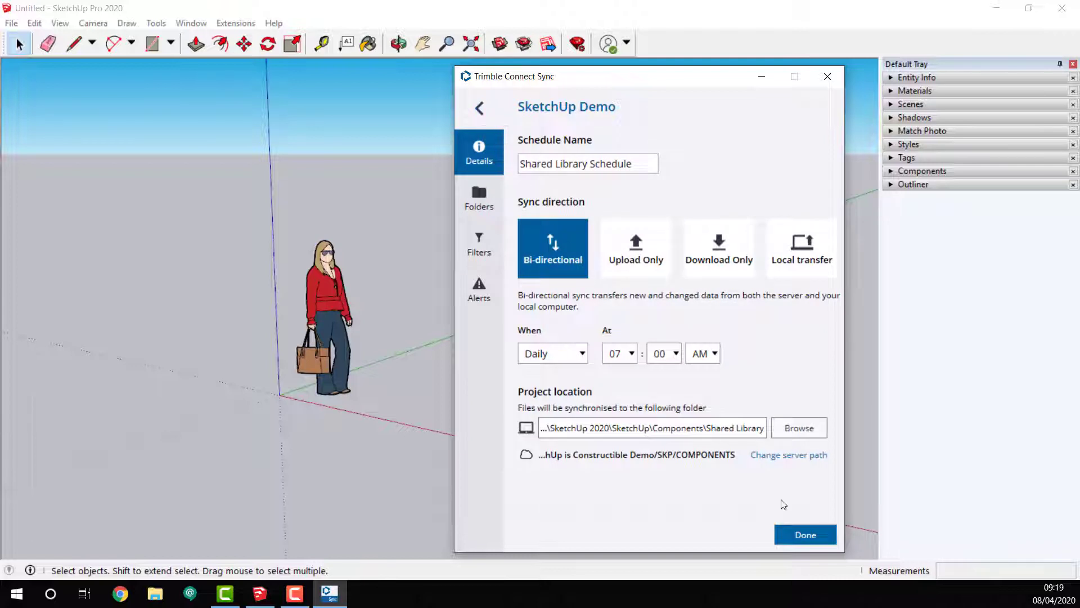
Save the Shared Library Schedule, run its first sync immediately, and close Trimble Connect Sync.
left_click(802, 536)
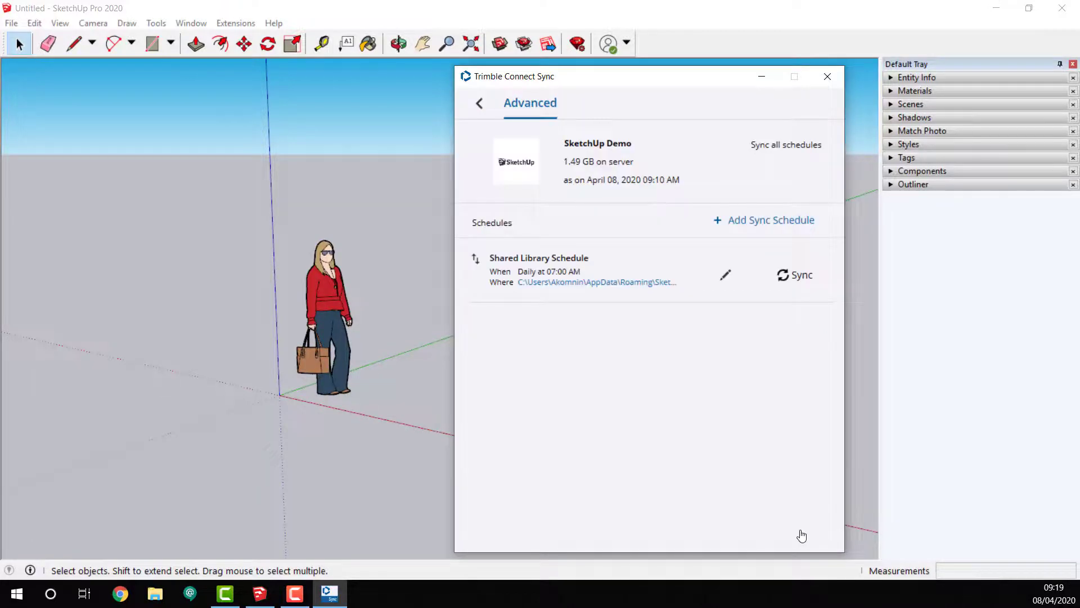
left_click(802, 276)
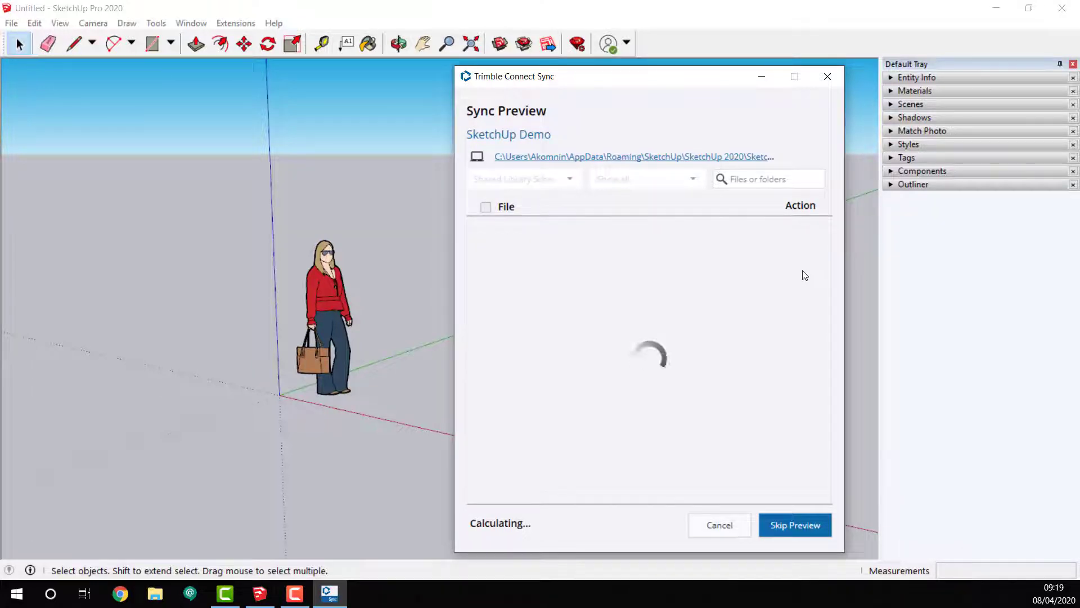
left_click(824, 524)
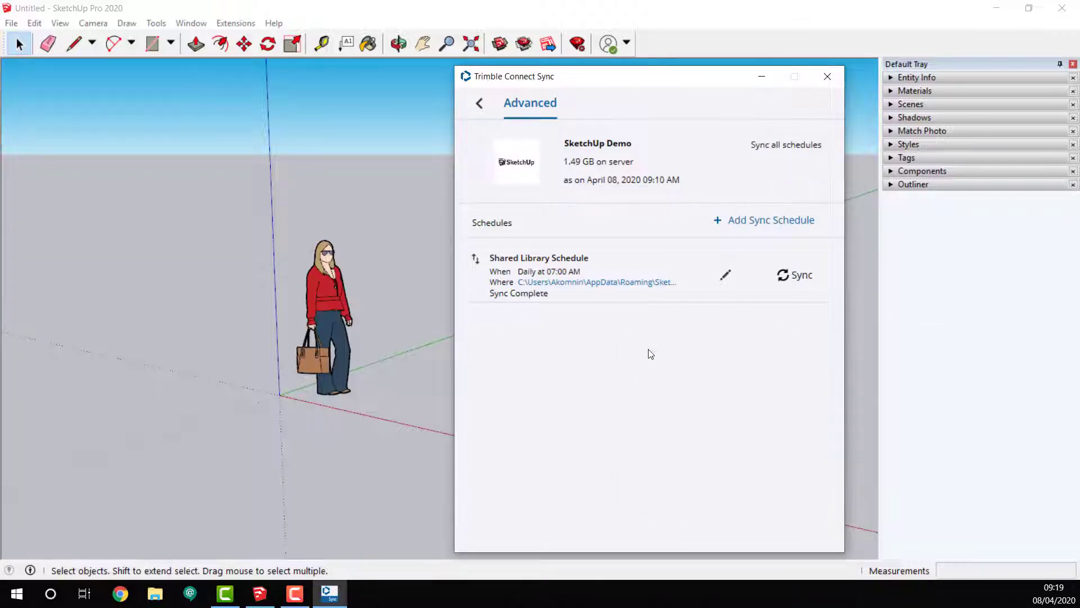
left_click(827, 78)
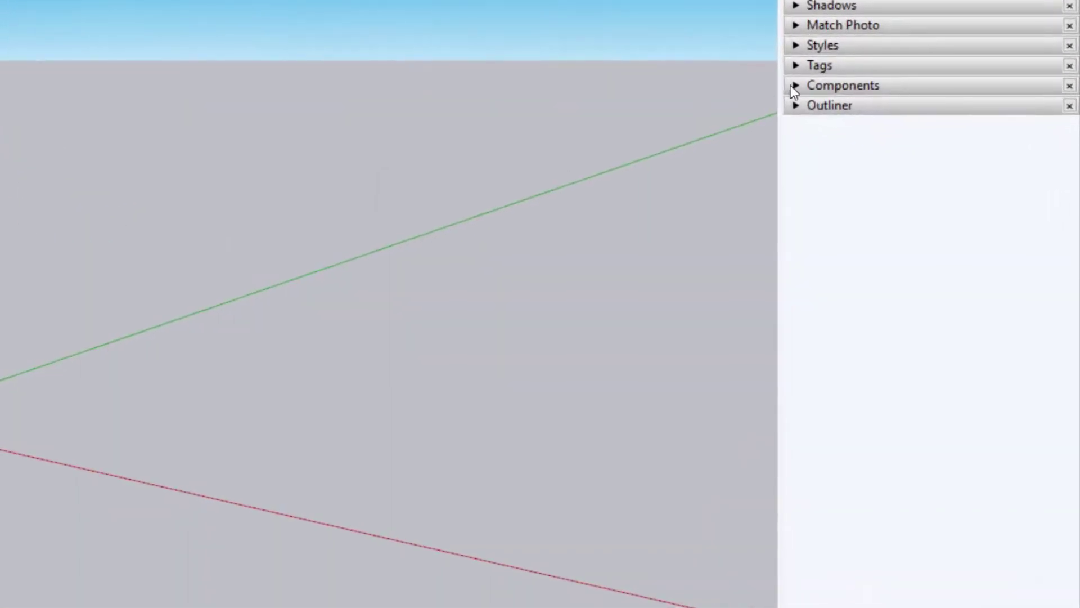
Display the Shared Library collection among the SketchUp components and view the placed doors from the other side.
left_click(891, 171)
left_click(856, 215)
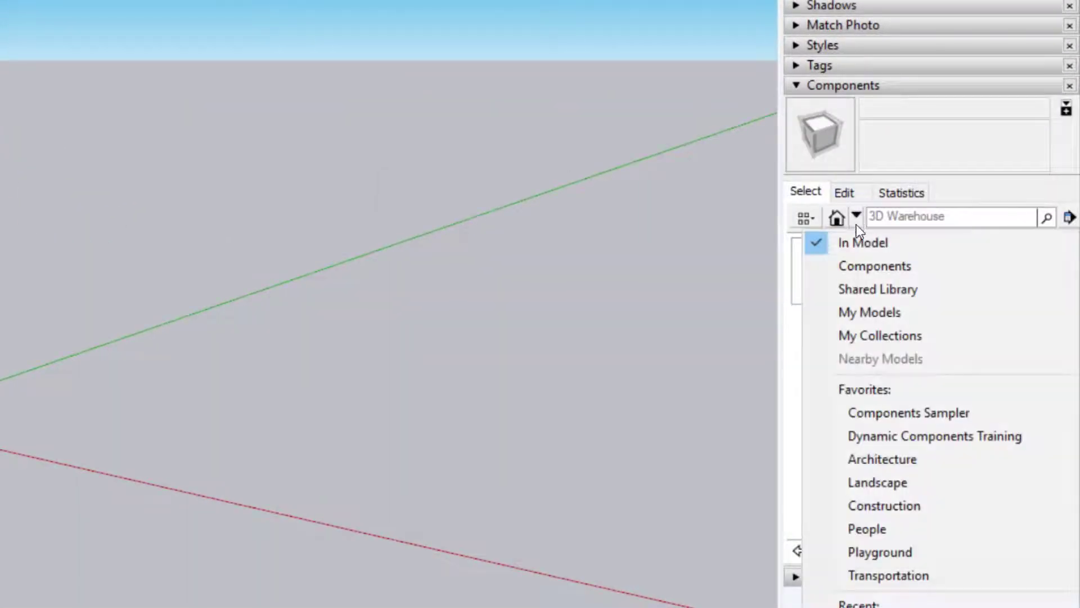
left_click(941, 292)
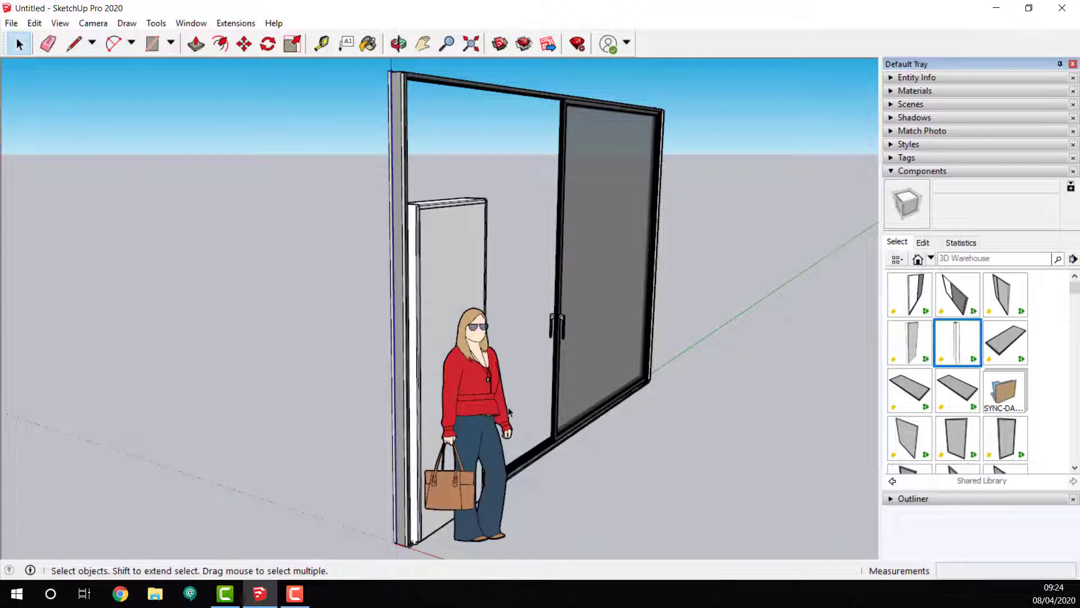
middle_click_drag(386, 362, 870, 319)
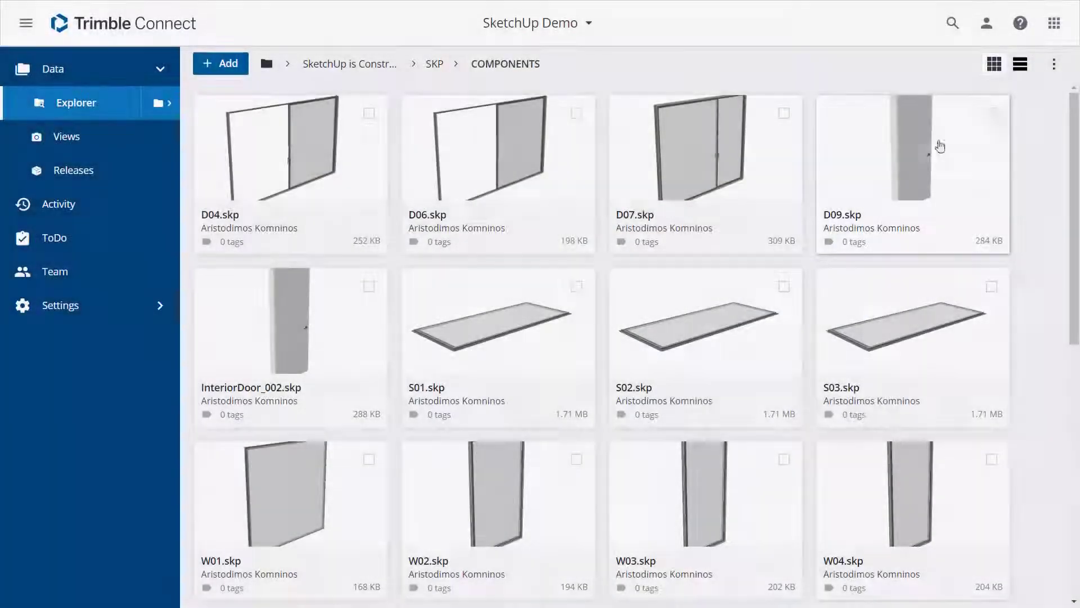
Open D09.skp from the Trimble Connect COMPONENTS folder in web-based SketchUp.
left_click(991, 114)
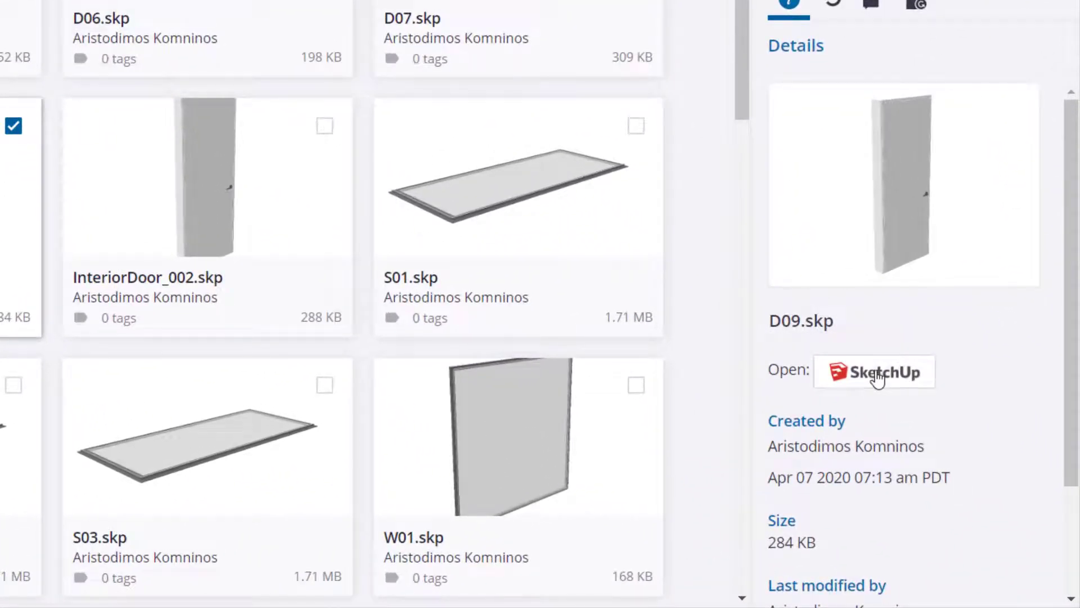
left_click(878, 374)
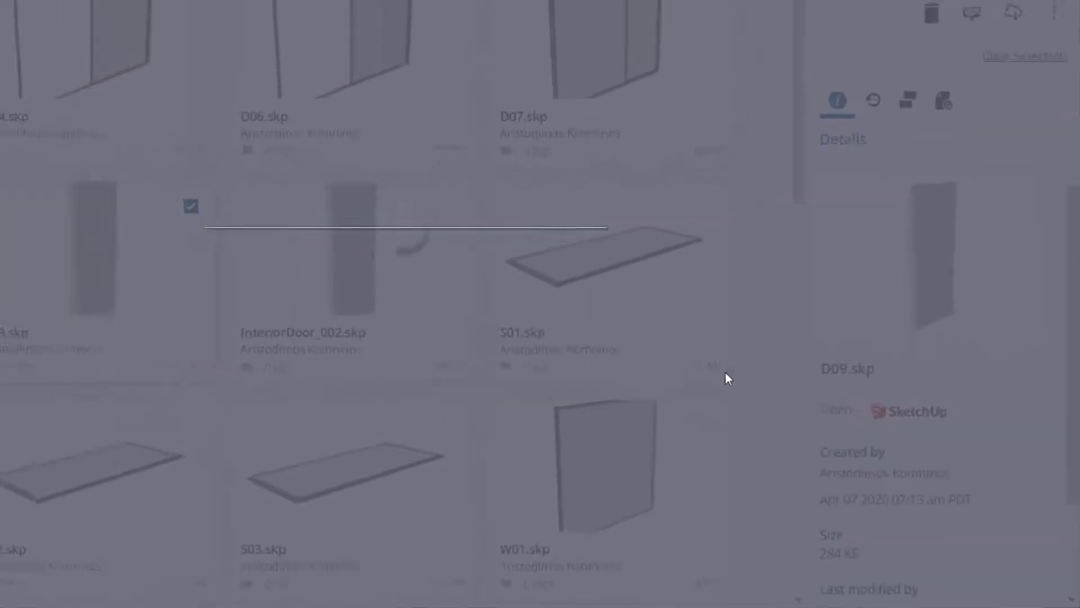
left_click(553, 330)
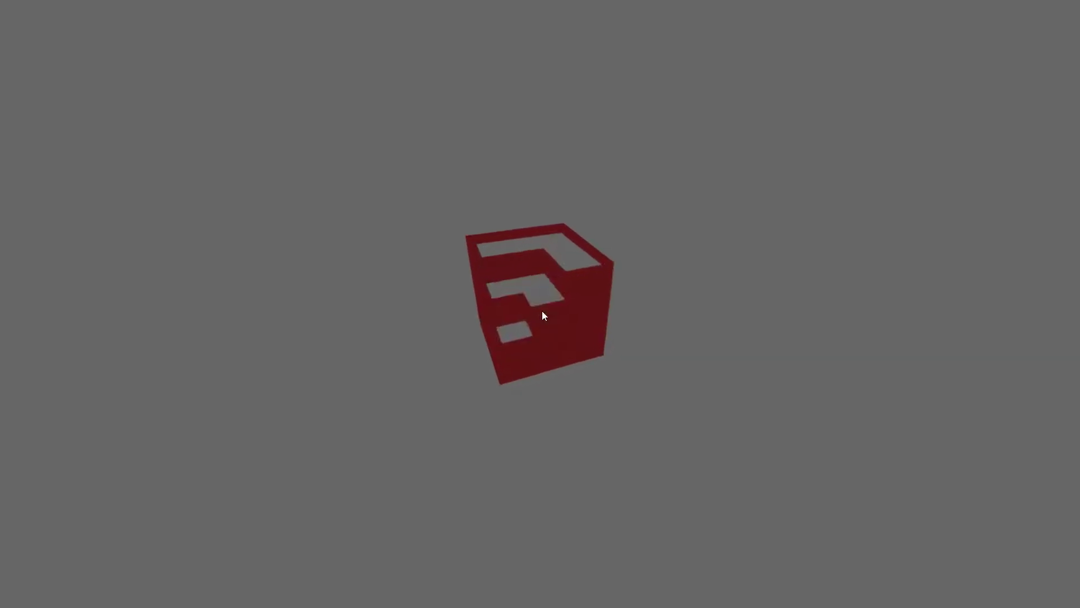
Open the door group for editing and draw a 24-sided circle on the upper part of the door leaf.
scroll(857, 509, "up", 10)
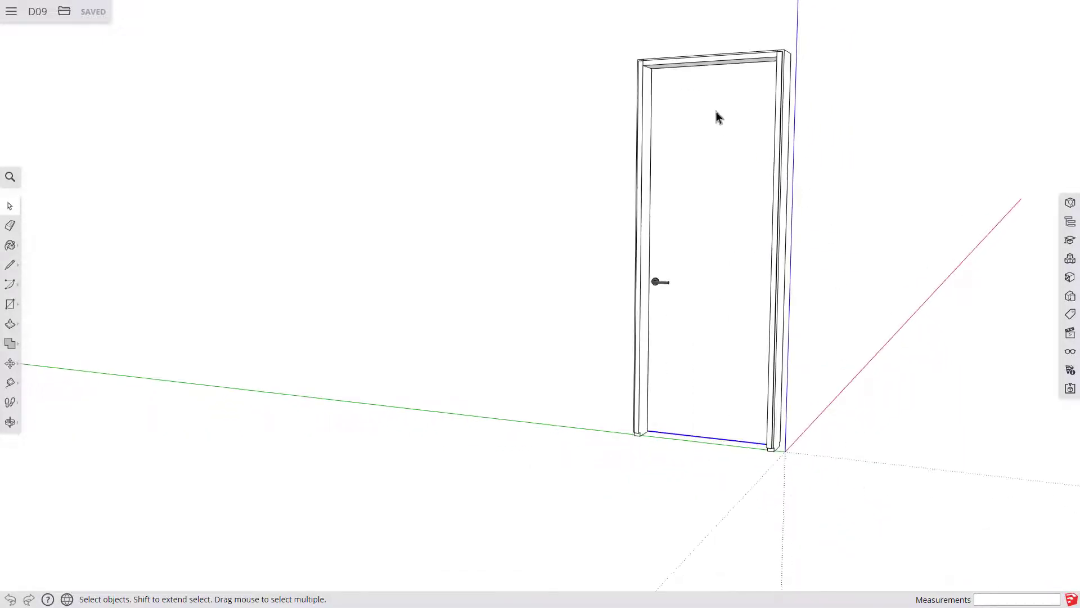
double_click(715, 110)
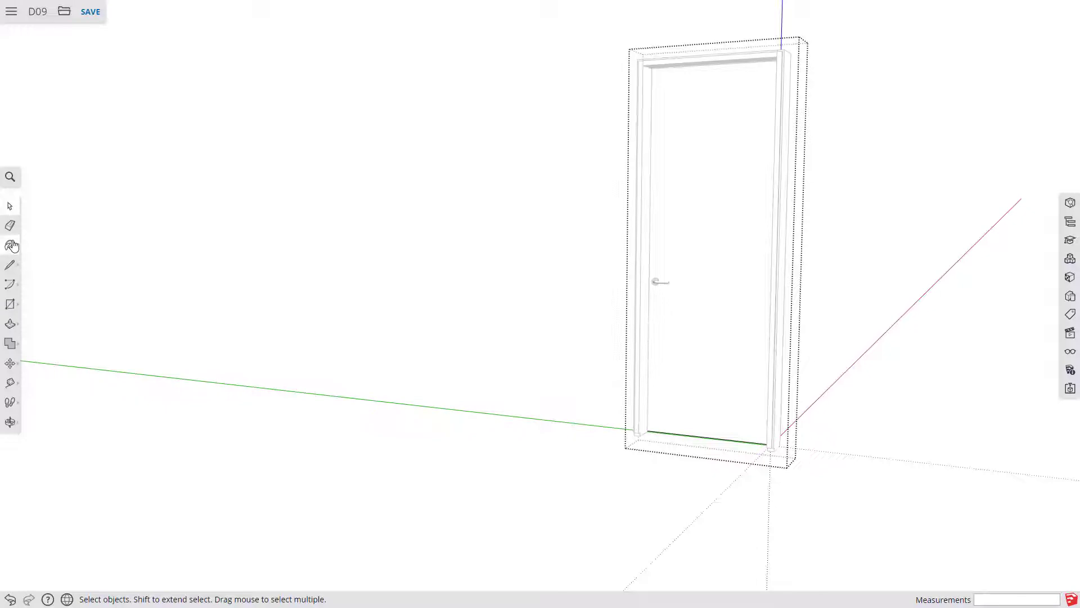
left_click(18, 307)
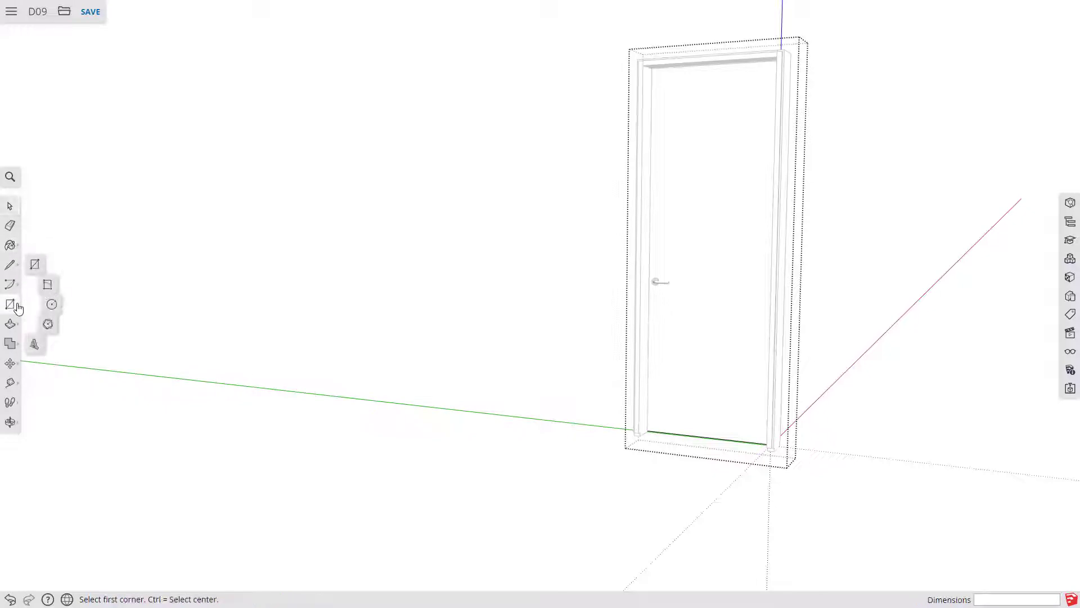
left_click(54, 315)
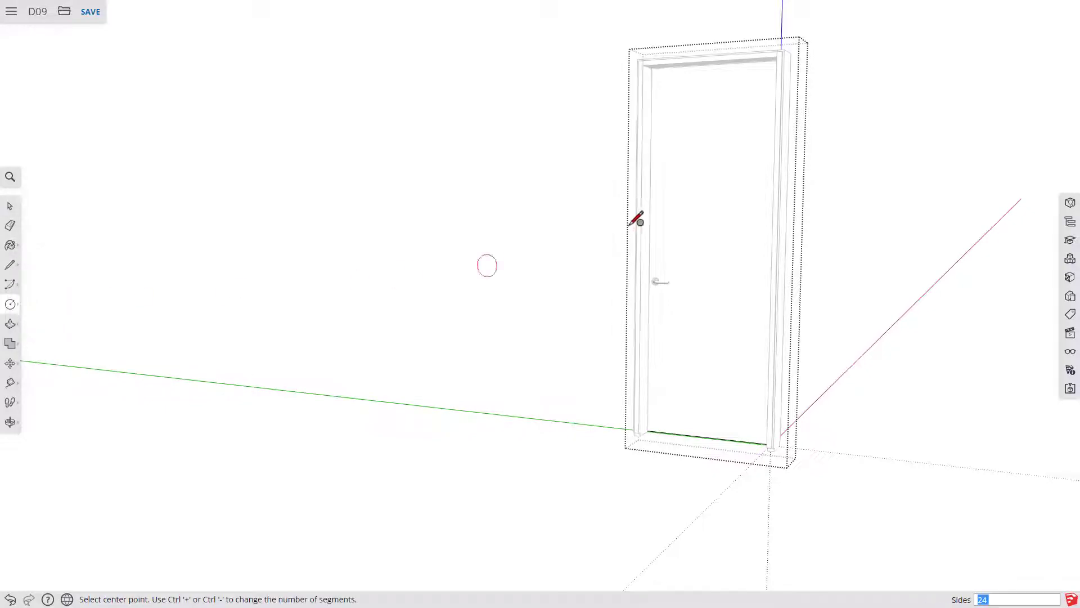
left_click(714, 146)
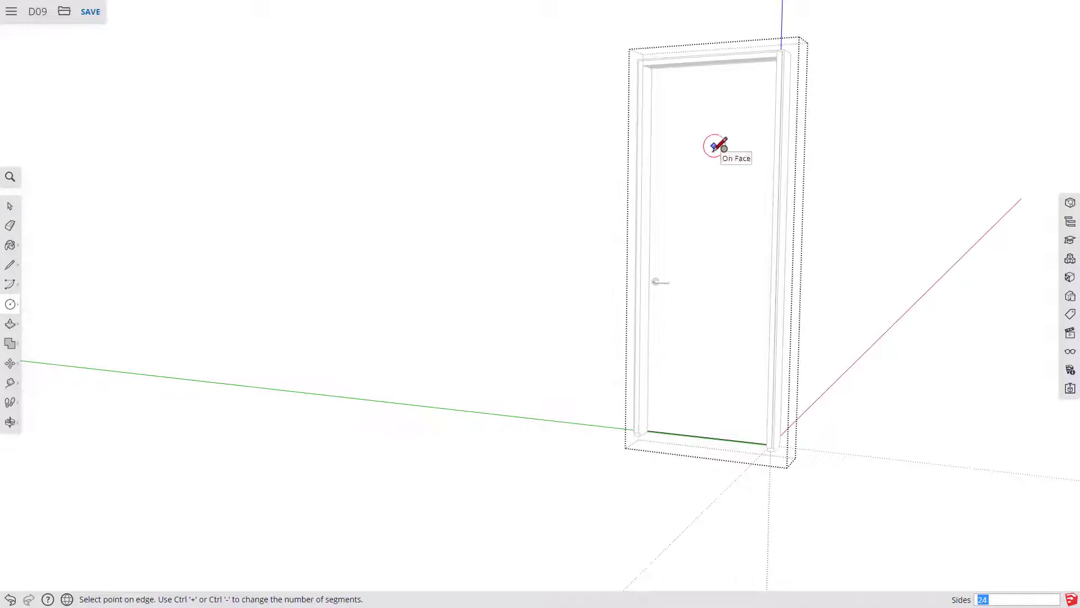
left_click(716, 176)
Push the circle through to the opposite face of the door leaf to cut a round opening.
key("p")
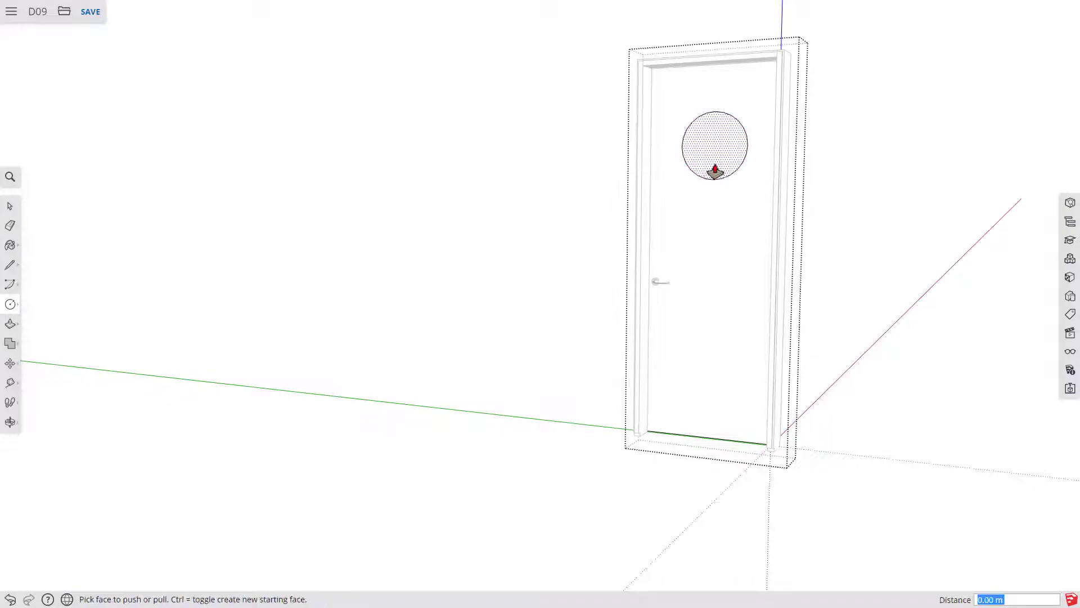
left_click(716, 163)
middle_click_drag(715, 162, 664, 243)
middle_click_drag(759, 211, 51, 269)
left_click(495, 332)
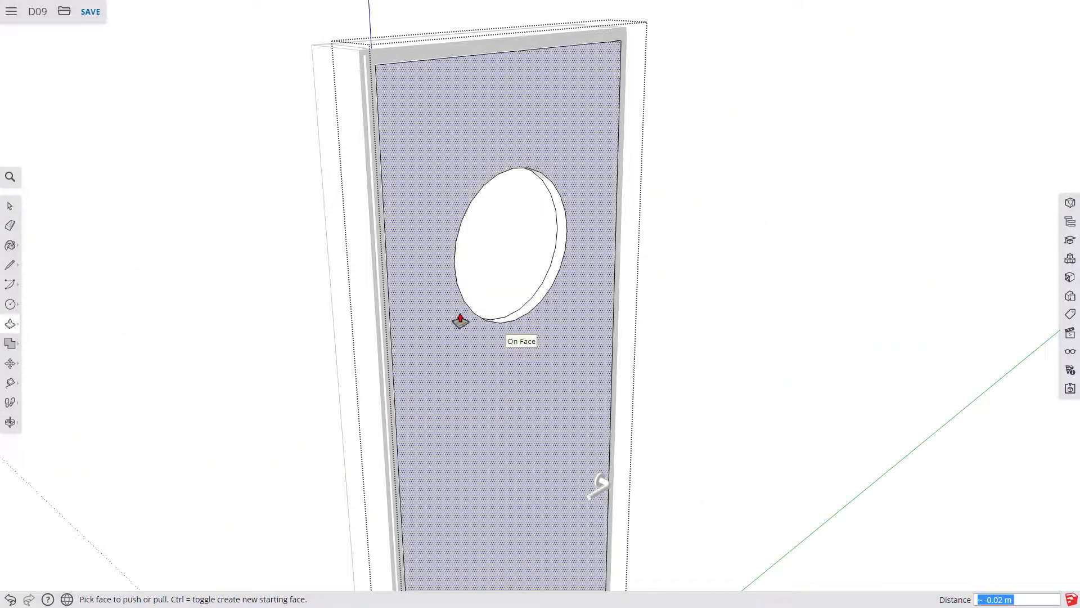
middle_click_drag(458, 319, 1024, 315)
scroll(563, 237, "up", 3)
Paste a circular face in place inside the door's round opening.
key("space")
right_click(319, 198)
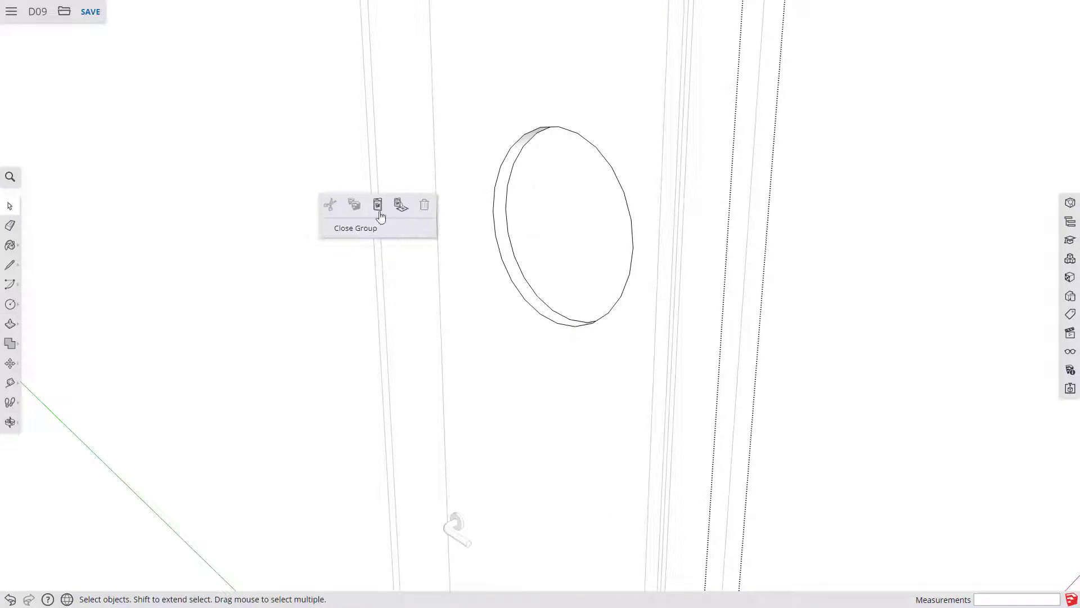
left_click(404, 206)
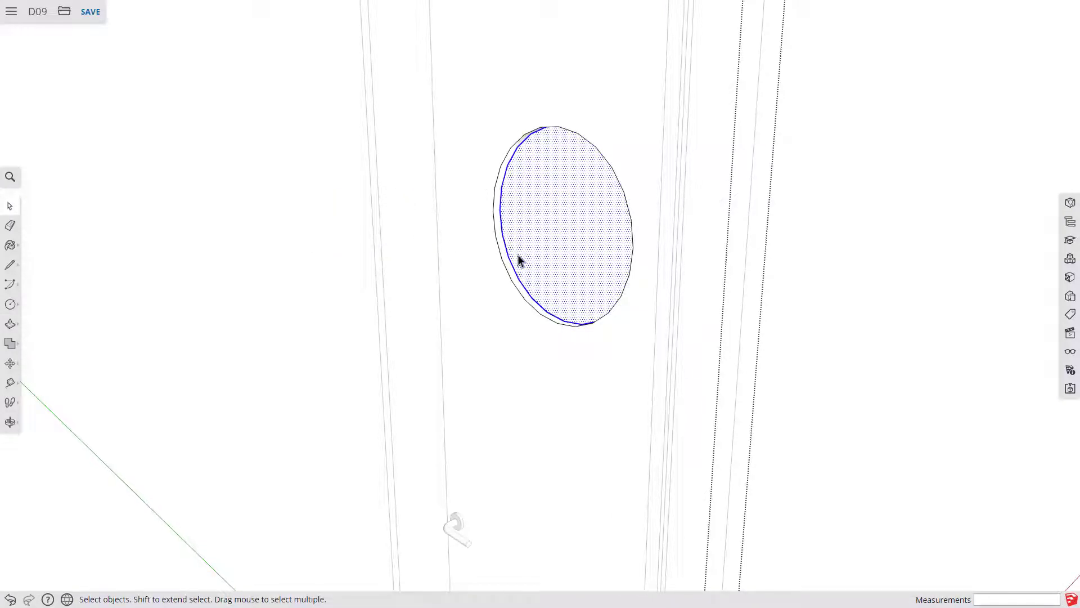
Paint the circular pane with Translucent Glass Blue from the Glass and Mirrors materials and check it from both sides.
key("b")
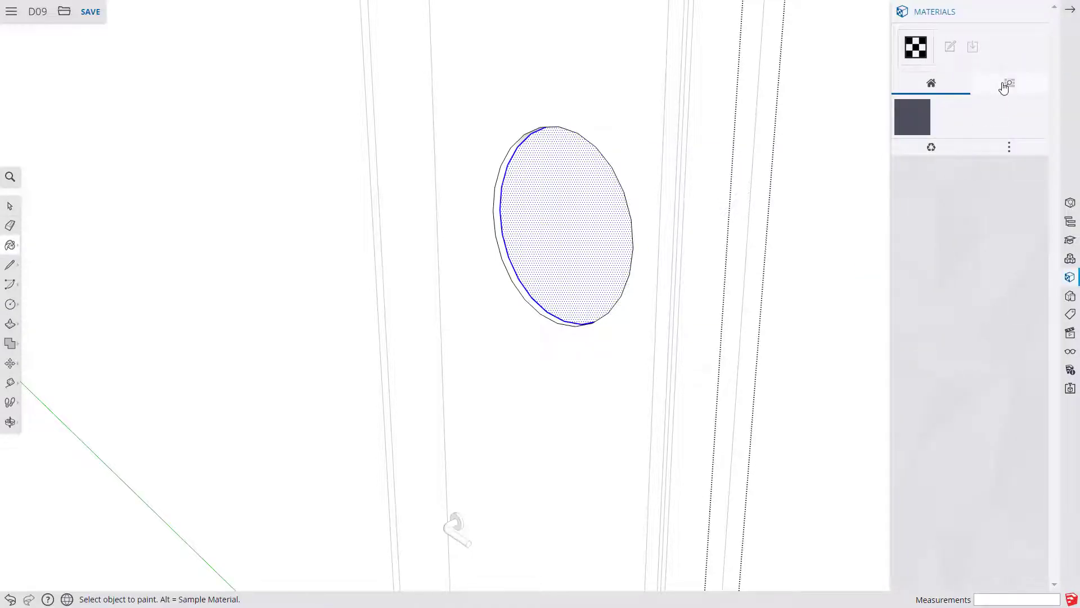
left_click(1005, 84)
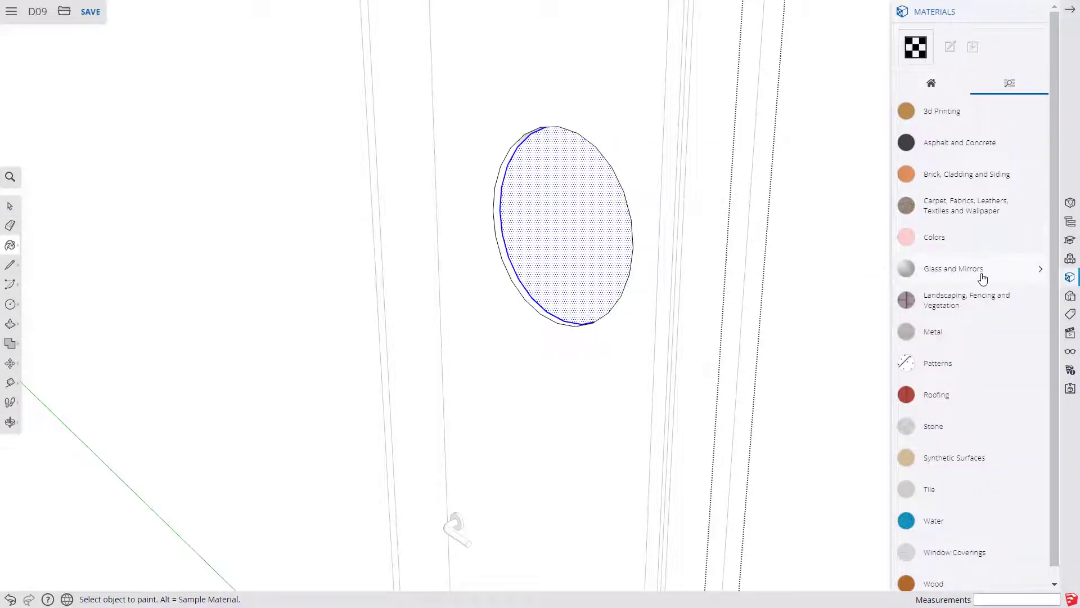
left_click(982, 278)
left_click(1020, 302)
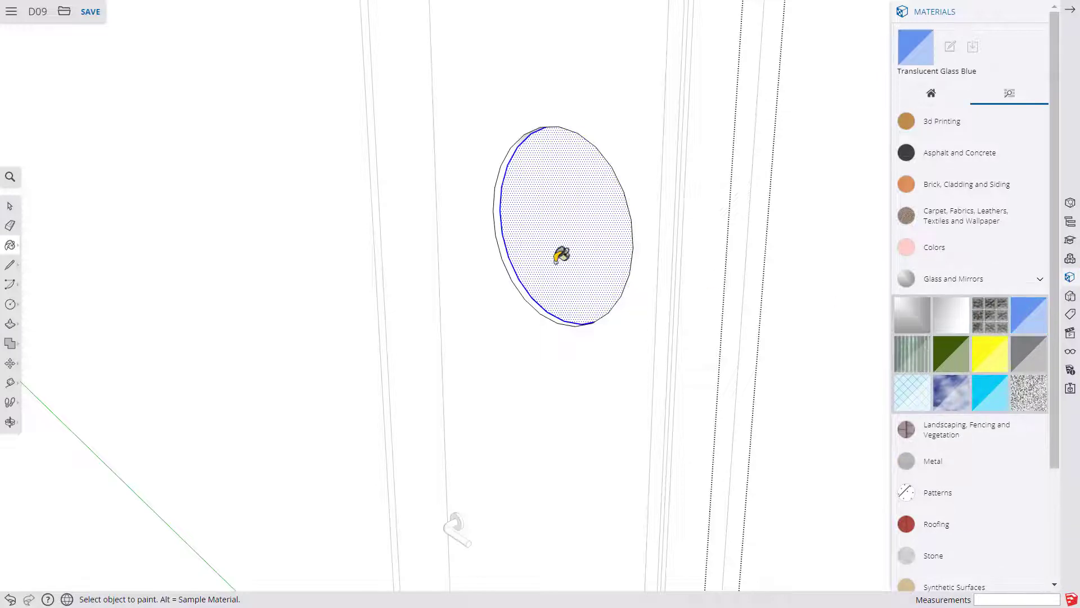
left_click(561, 255)
middle_click_drag(428, 241, 44, 231)
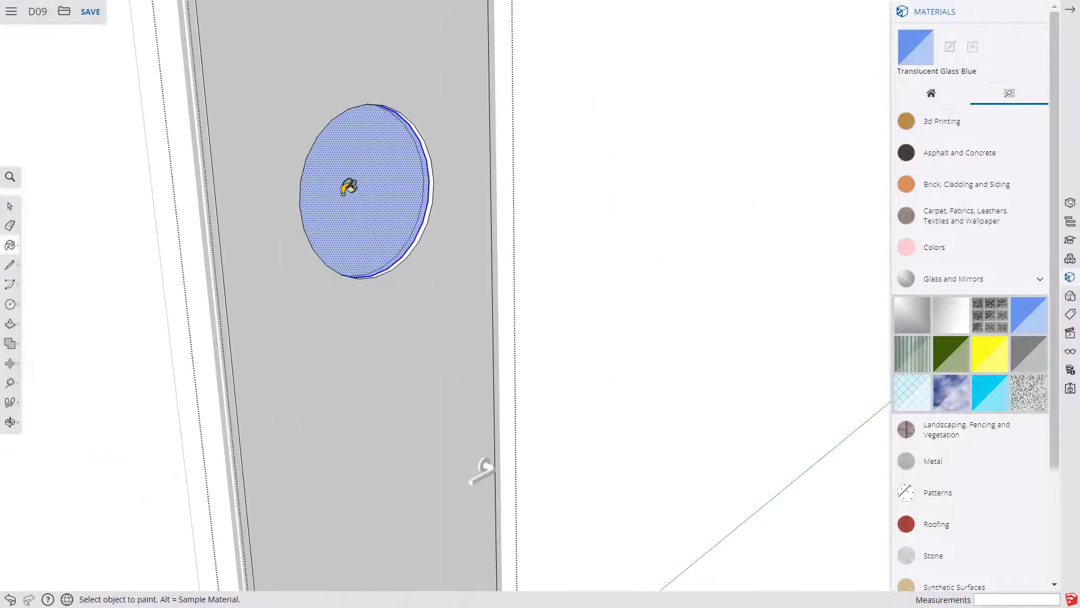
middle_click_drag(277, 212, 736, 215)
Exit the door group and save the edited D09 model.
key("space")
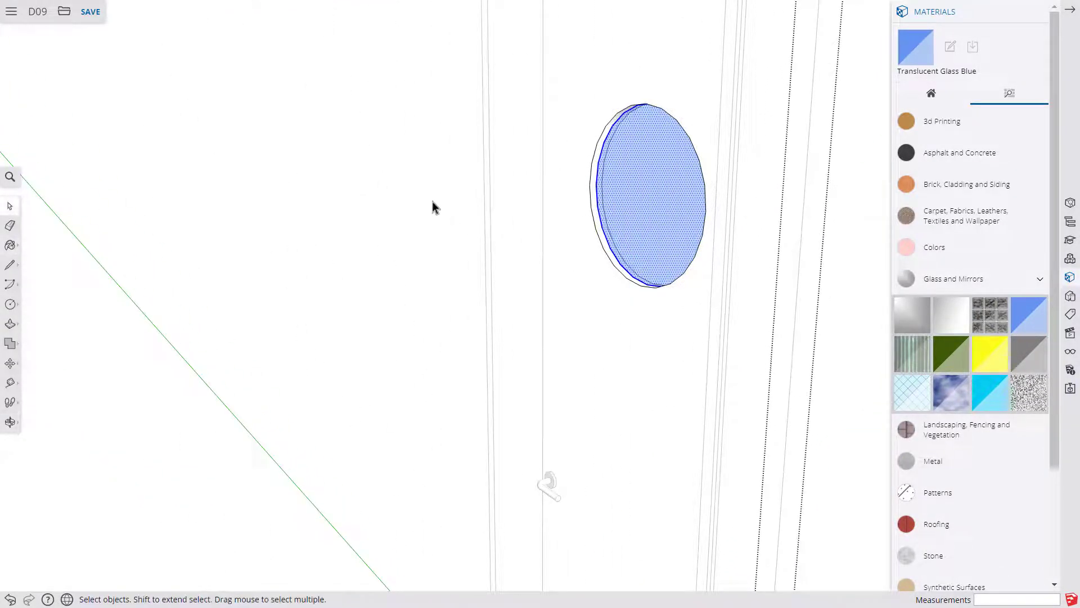
scroll(441, 231, "down", 5)
middle_click_drag(448, 254, 598, 265)
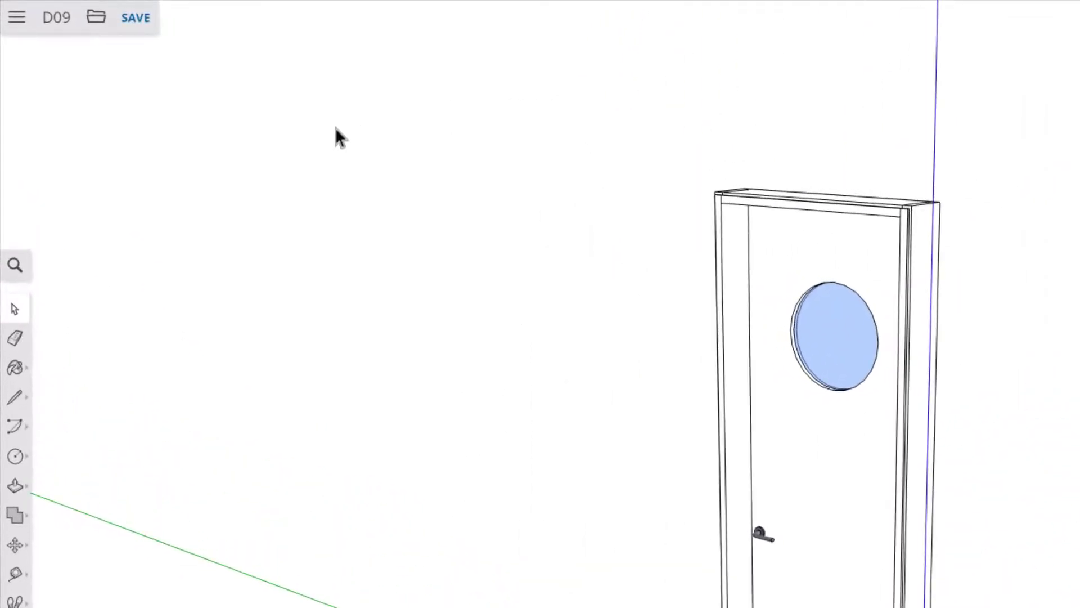
left_click(137, 18)
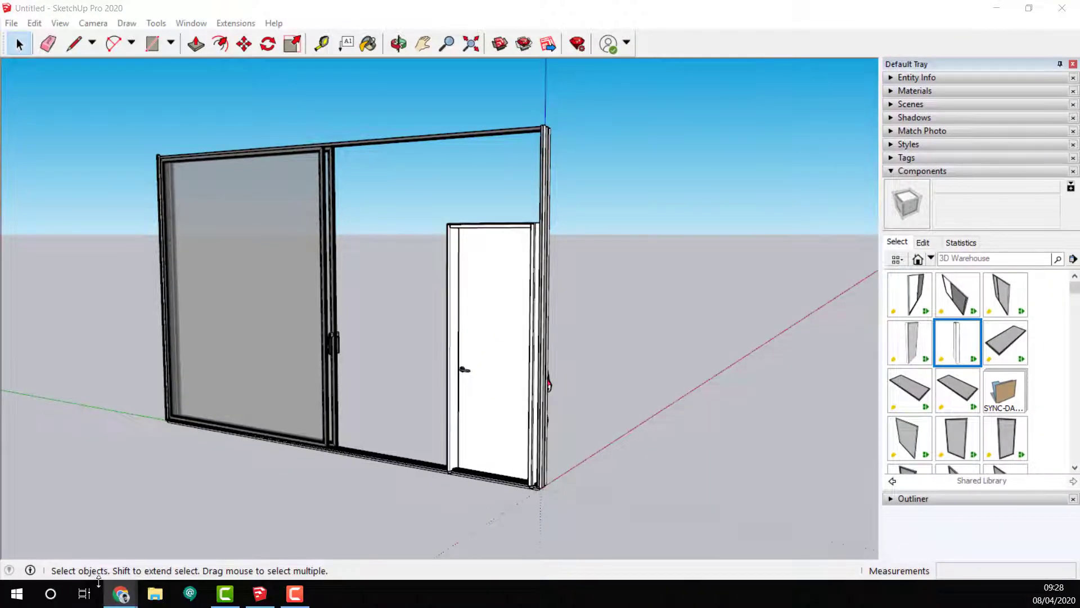
Launch Trimble Connect Sync, run the Shared Library Schedule to download D09.skp, and close the sync window.
left_click(55, 597)
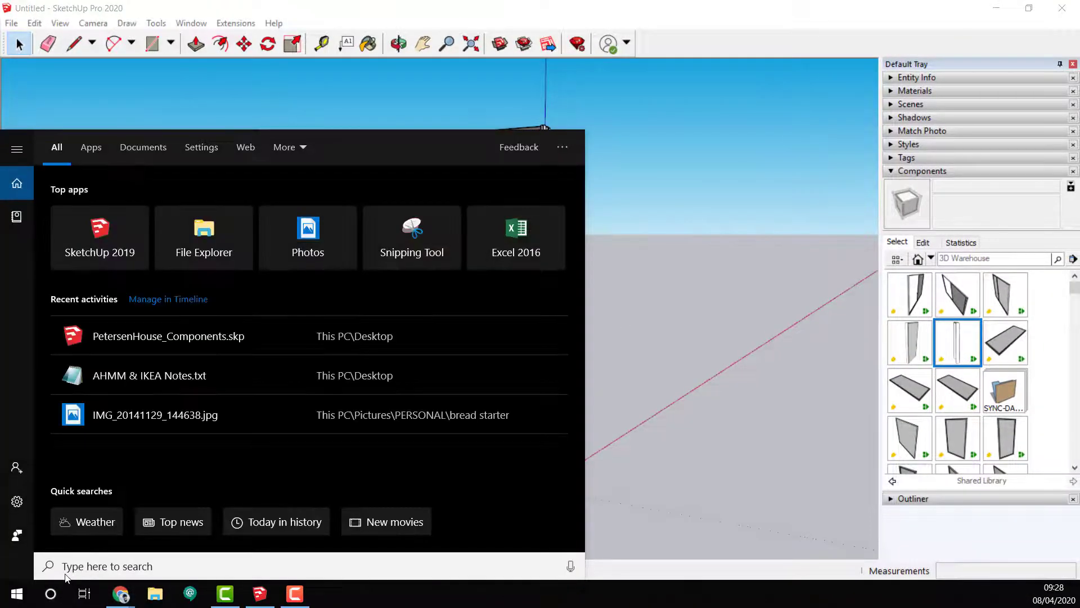
type("sync")
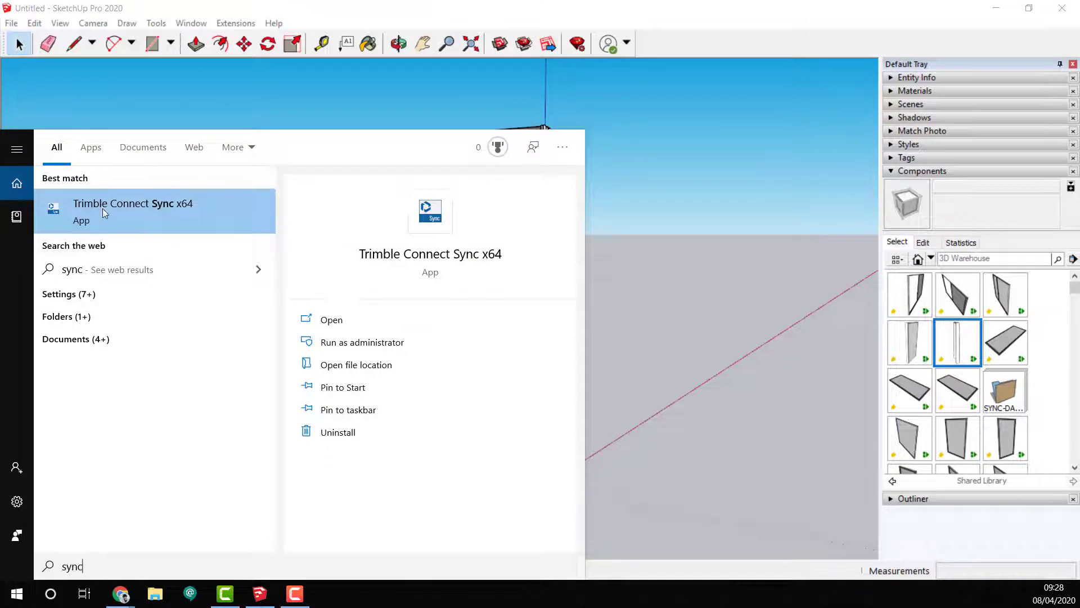
left_click(103, 213)
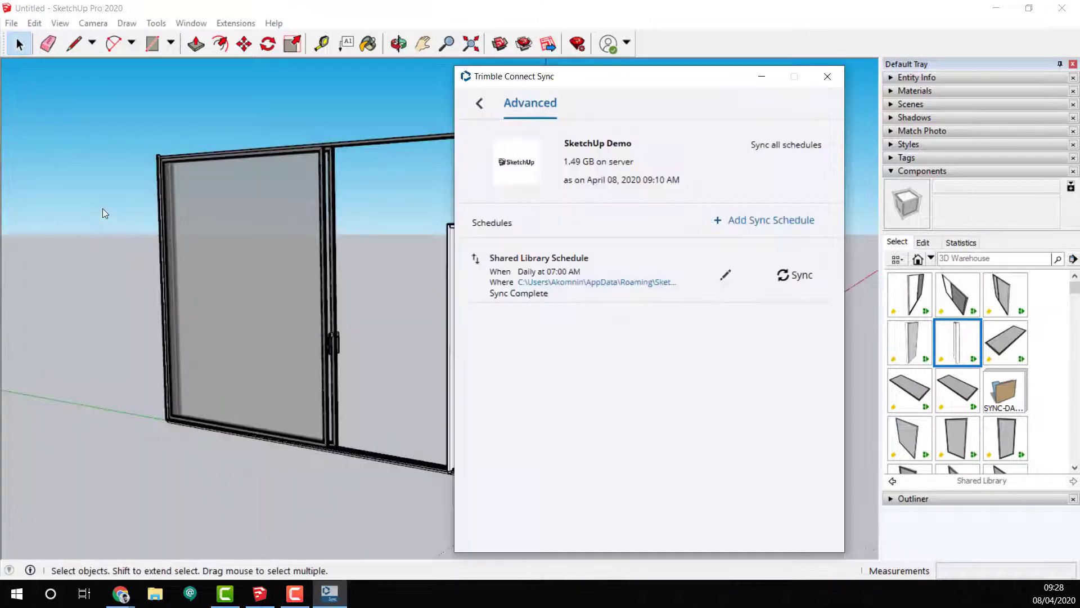
left_click(799, 275)
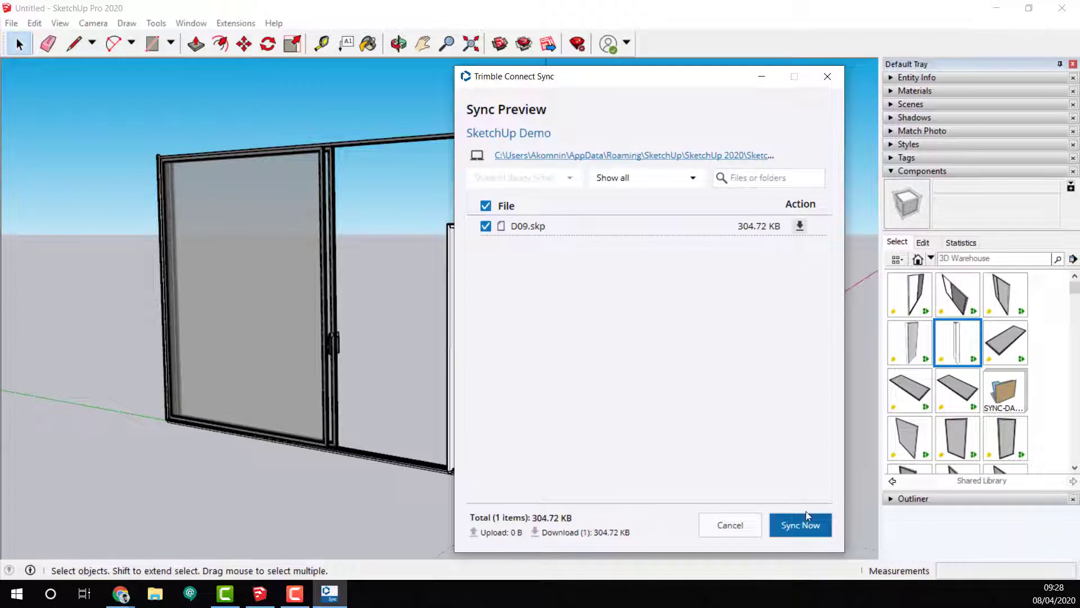
left_click(802, 526)
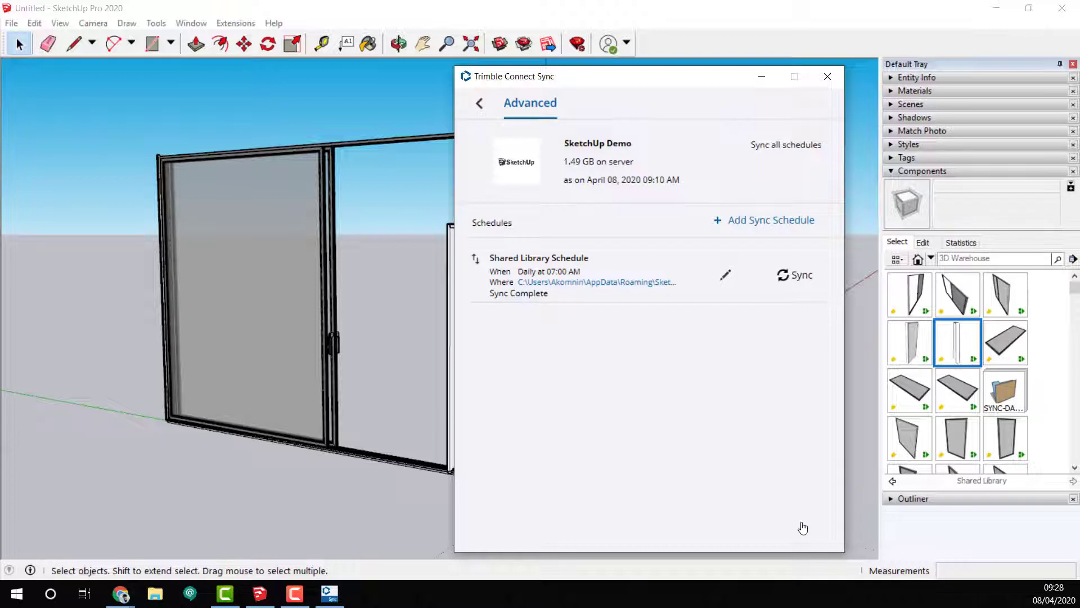
left_click(828, 77)
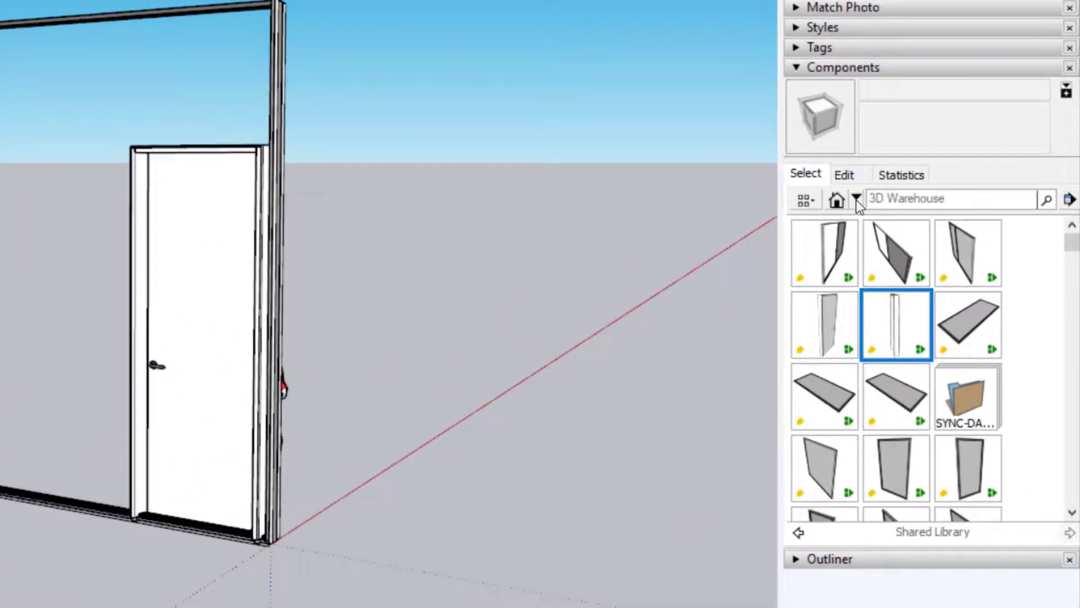
Reload the Shared Library component collection and insert the updated D09 door beside the existing one.
left_click(856, 200)
left_click(912, 272)
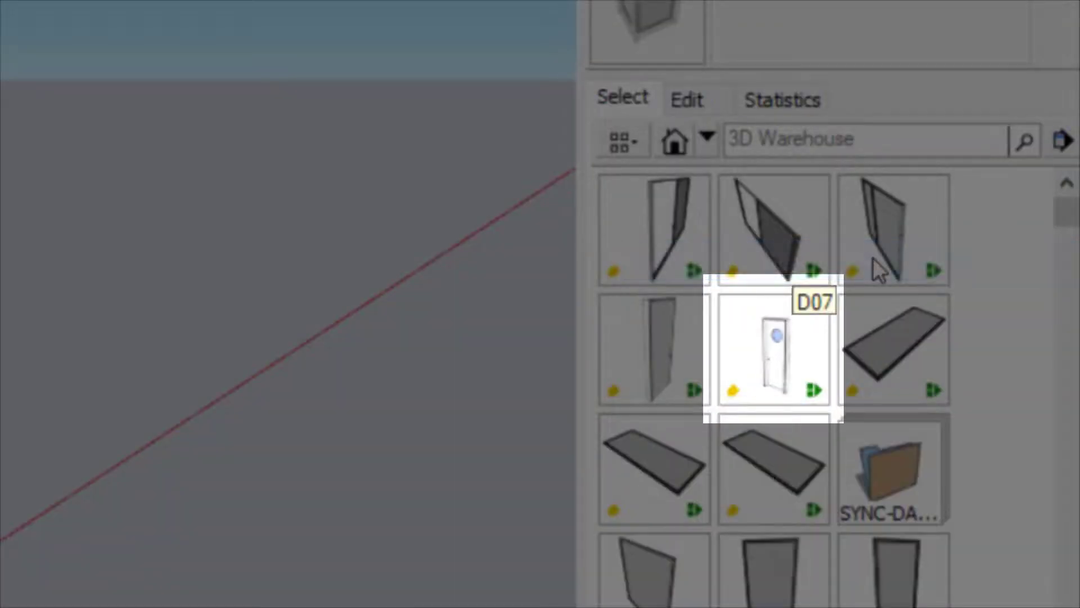
left_click(801, 366)
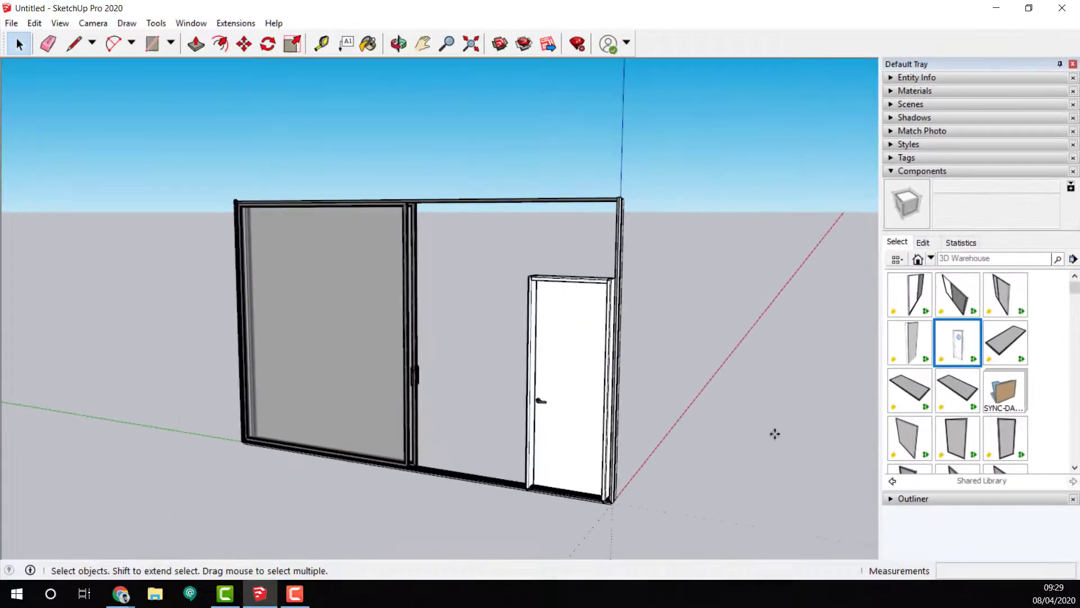
left_click(708, 492)
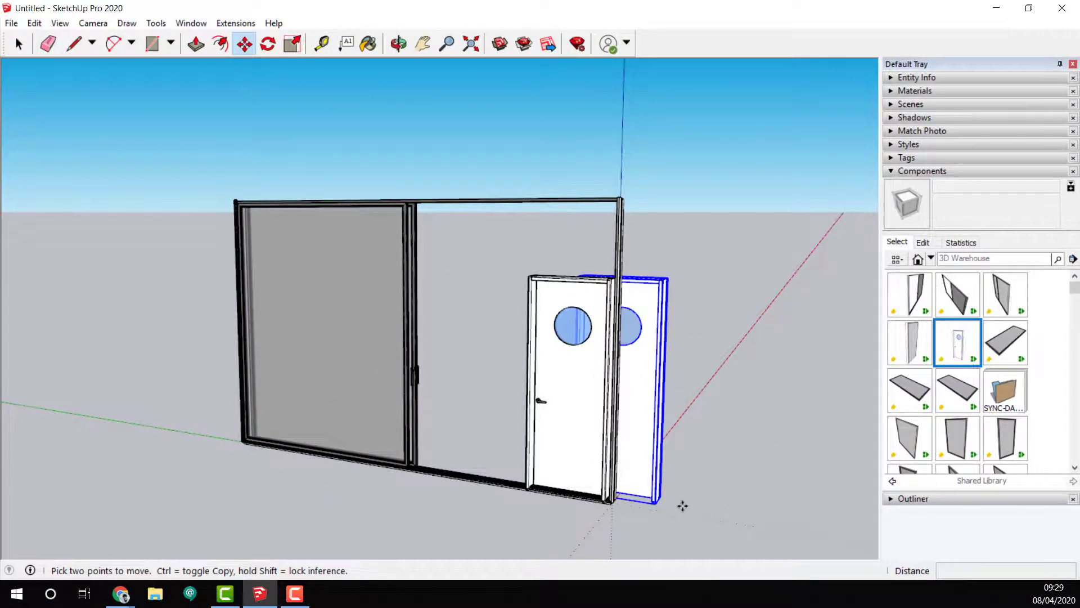
Delete the newly inserted extra door and inspect the original door with its round glass pane.
scroll(683, 506, "up", 5)
key("space")
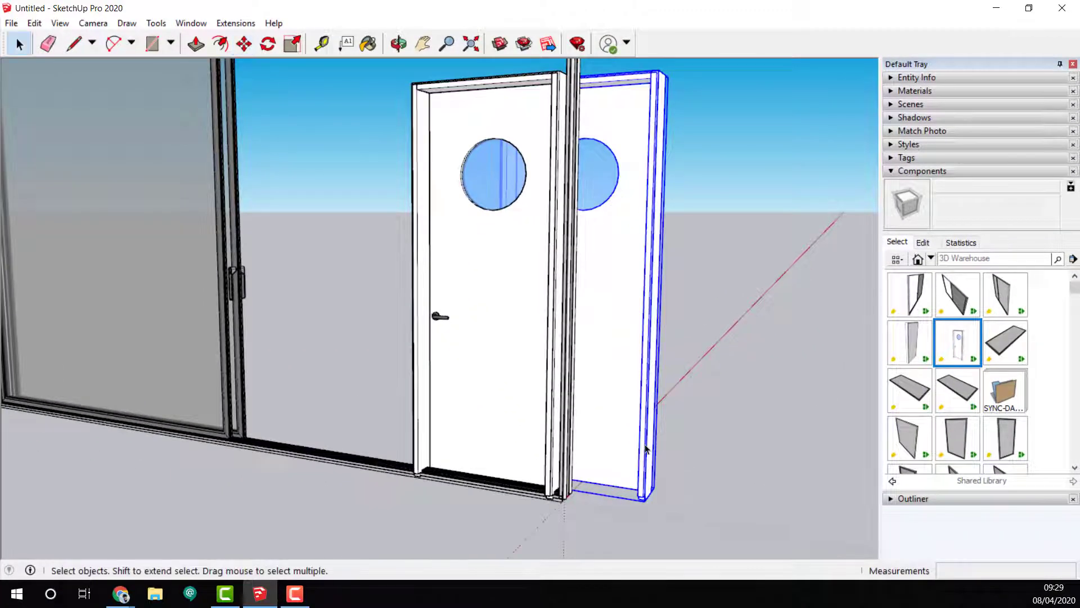
key("Delete")
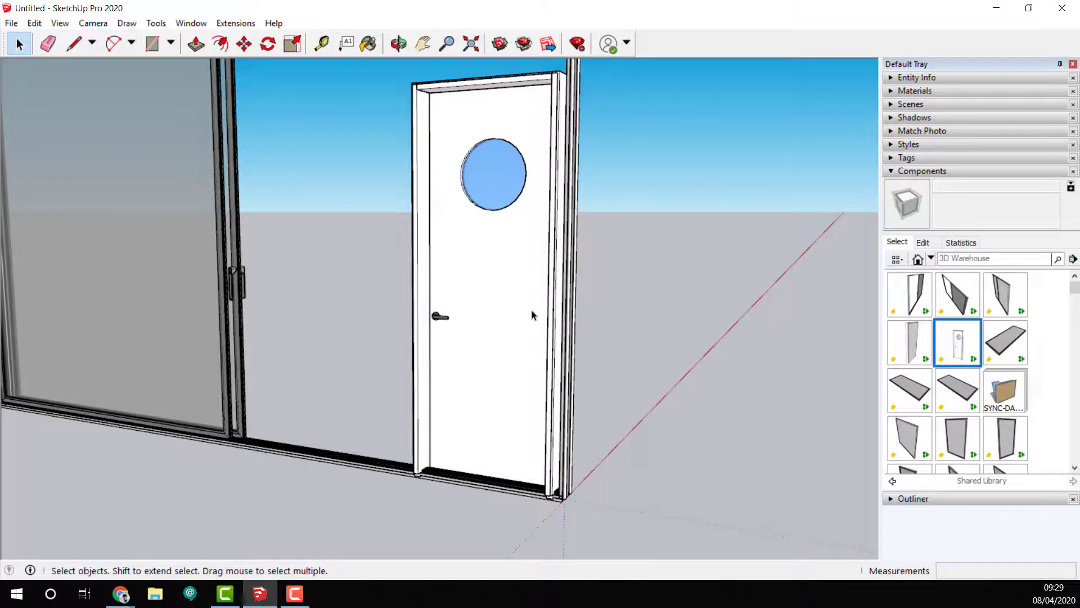
middle_click_drag(533, 312, 394, 290)
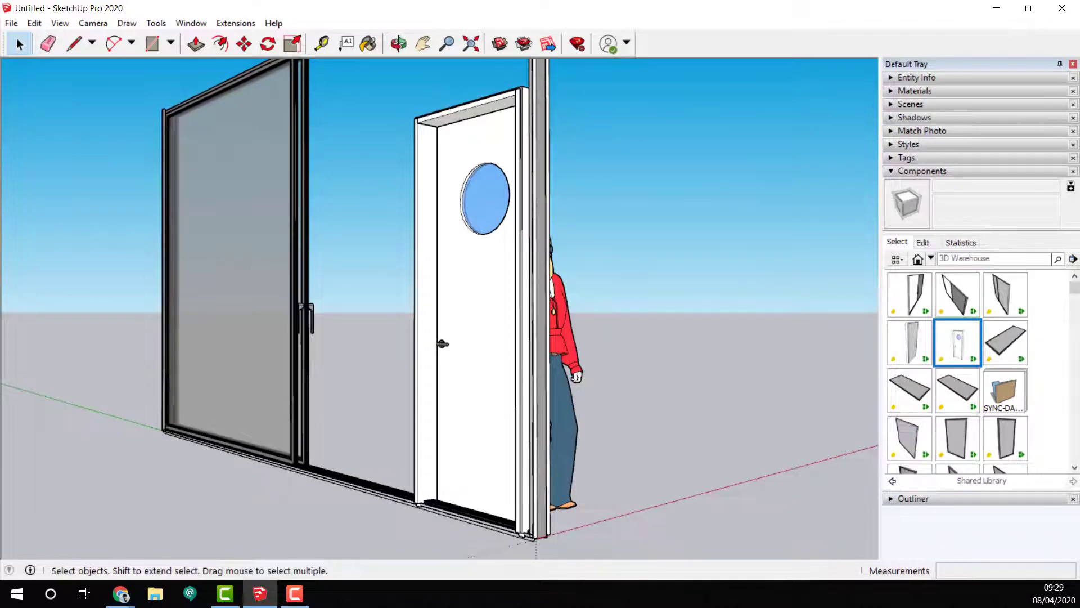